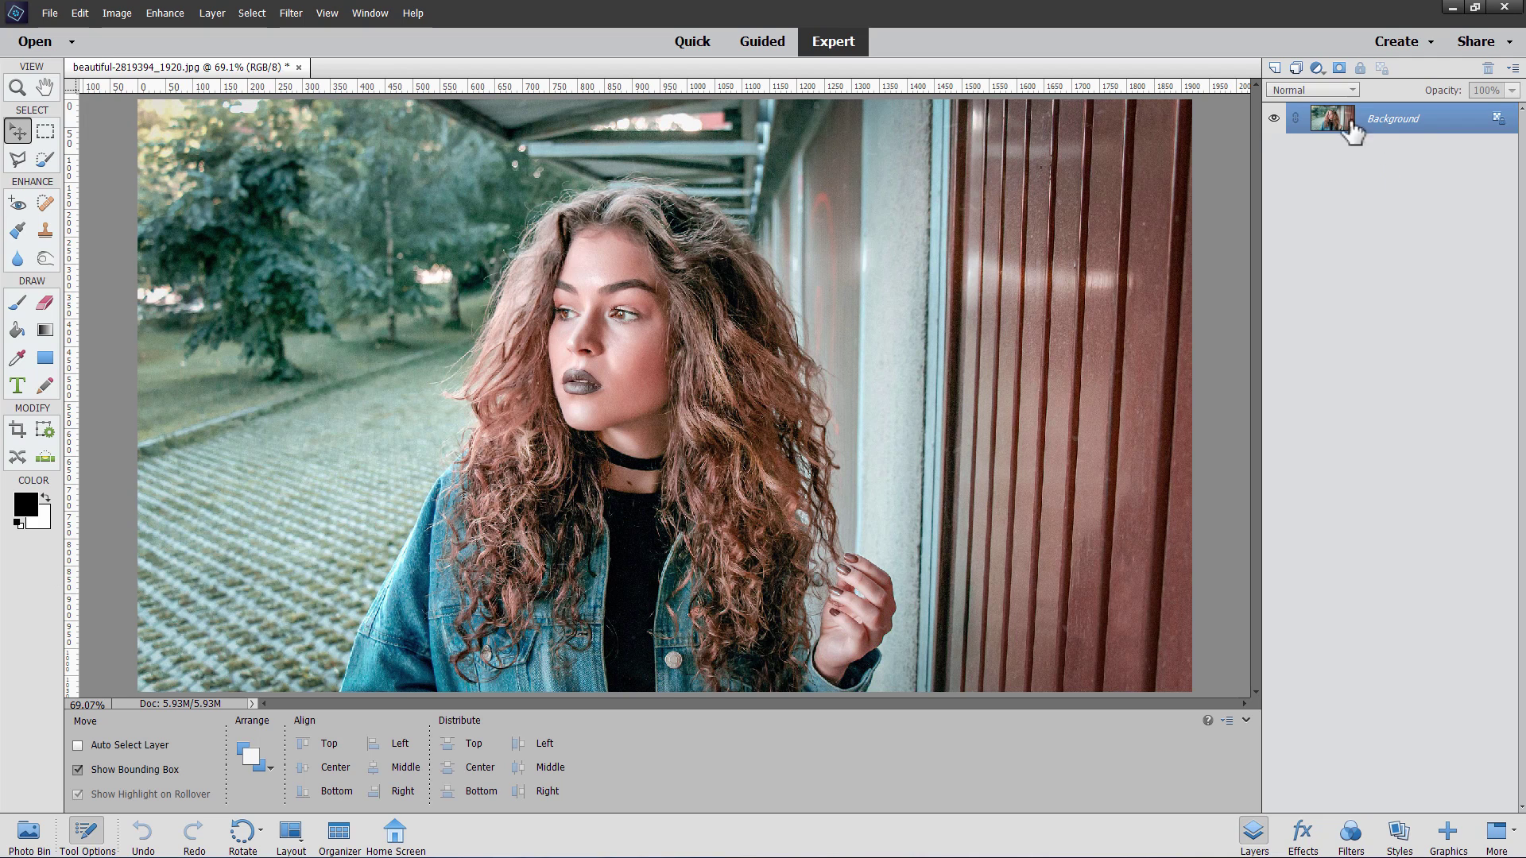
- Duplicate the Background layer twice, hide Background copy 2 and make Background copy the active layer
{"action": "right_click", "coordinate": [1391, 131]}
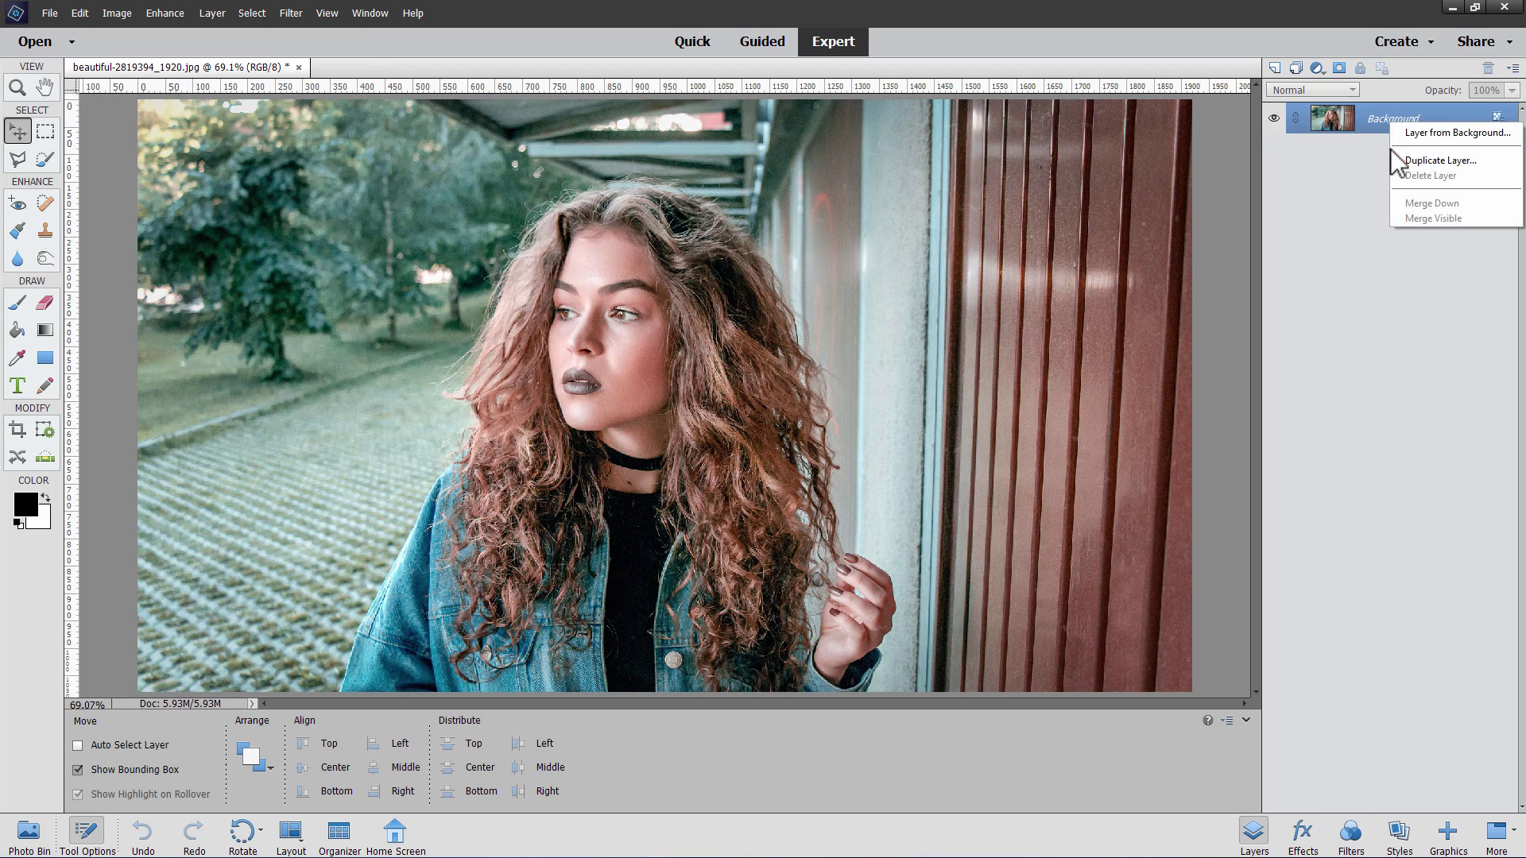
{"action": "left_click", "coordinate": [1405, 160]}
{"action": "left_click", "coordinate": [914, 260]}
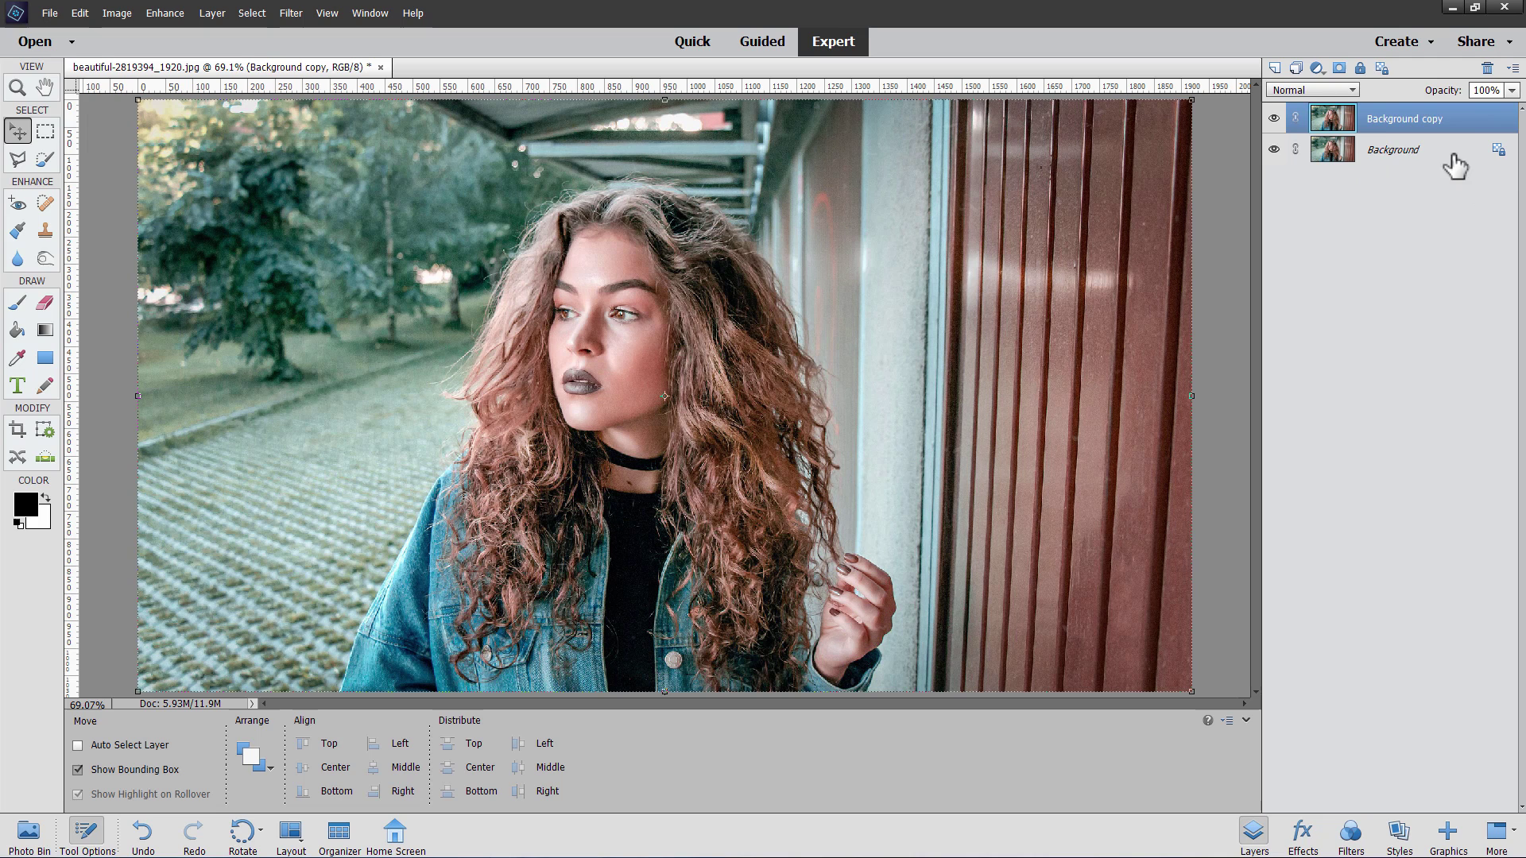
{"action": "right_click", "coordinate": [1389, 127]}
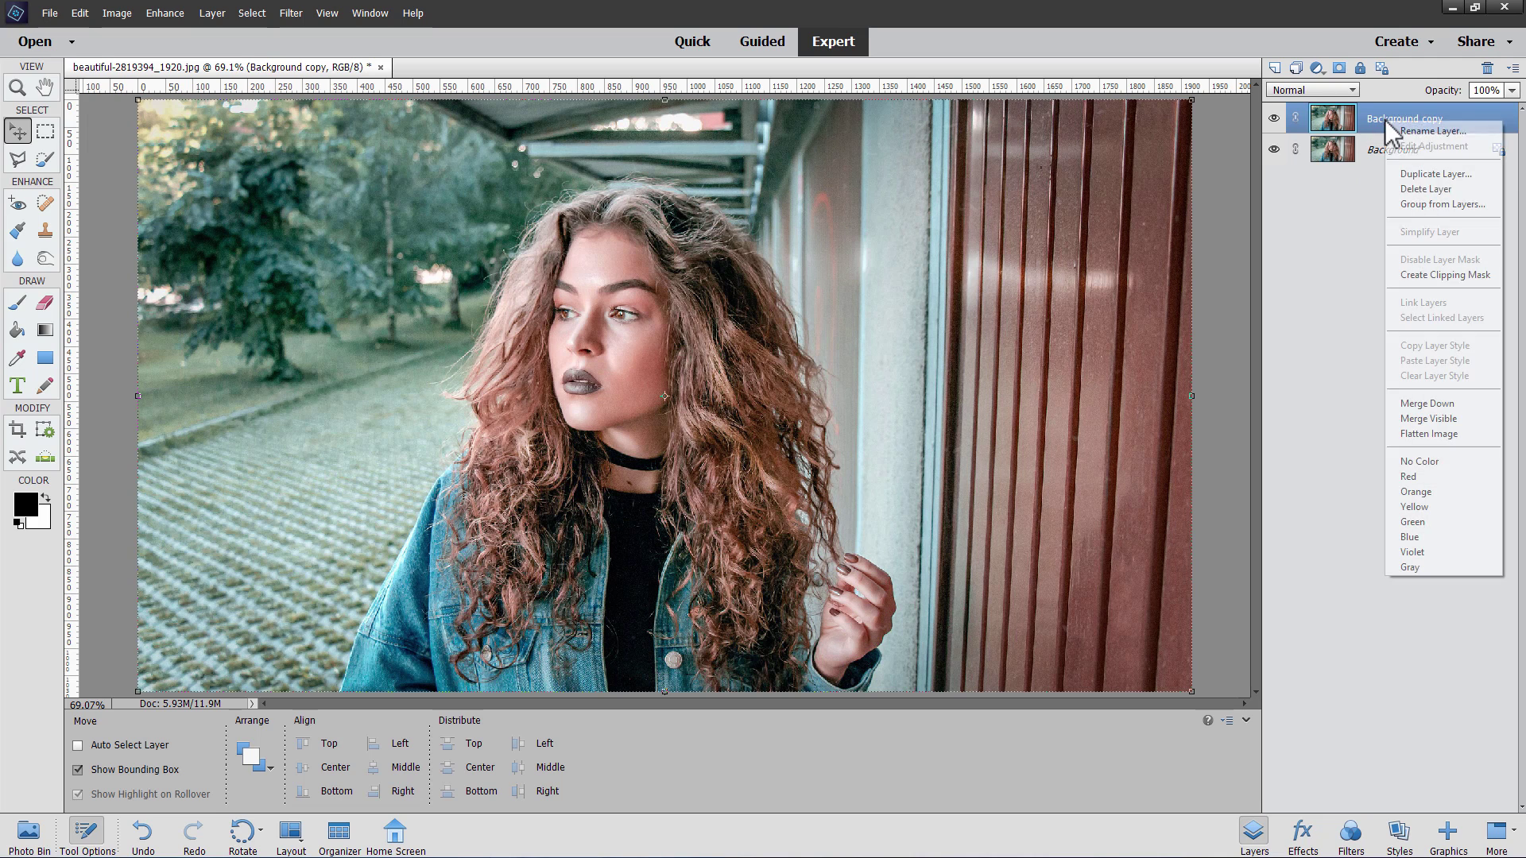
{"action": "left_click", "coordinate": [1406, 173]}
{"action": "left_click", "coordinate": [929, 253]}
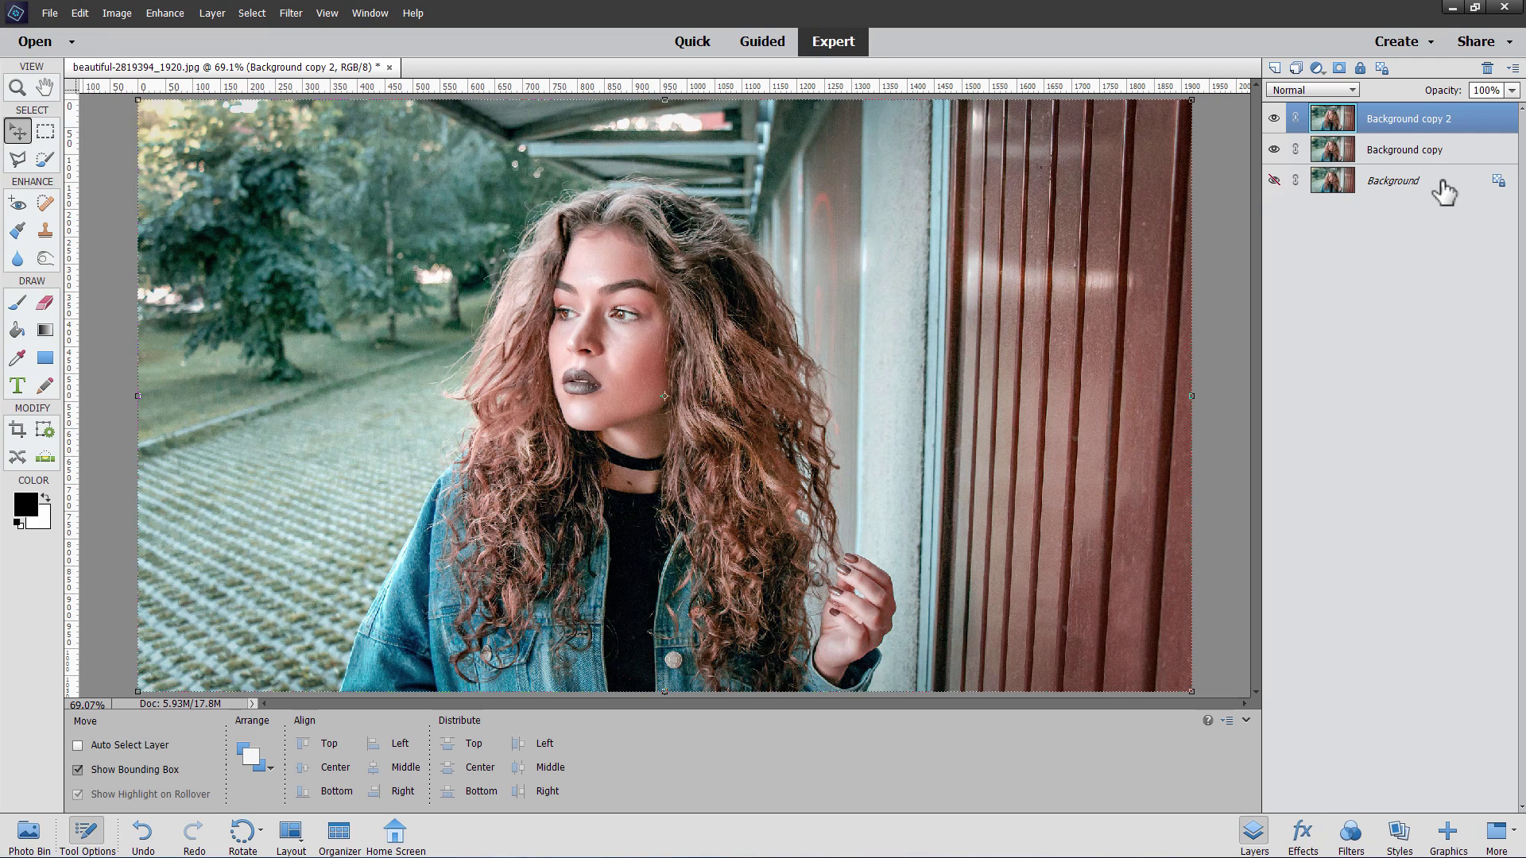
{"action": "left_click", "coordinate": [1274, 119]}
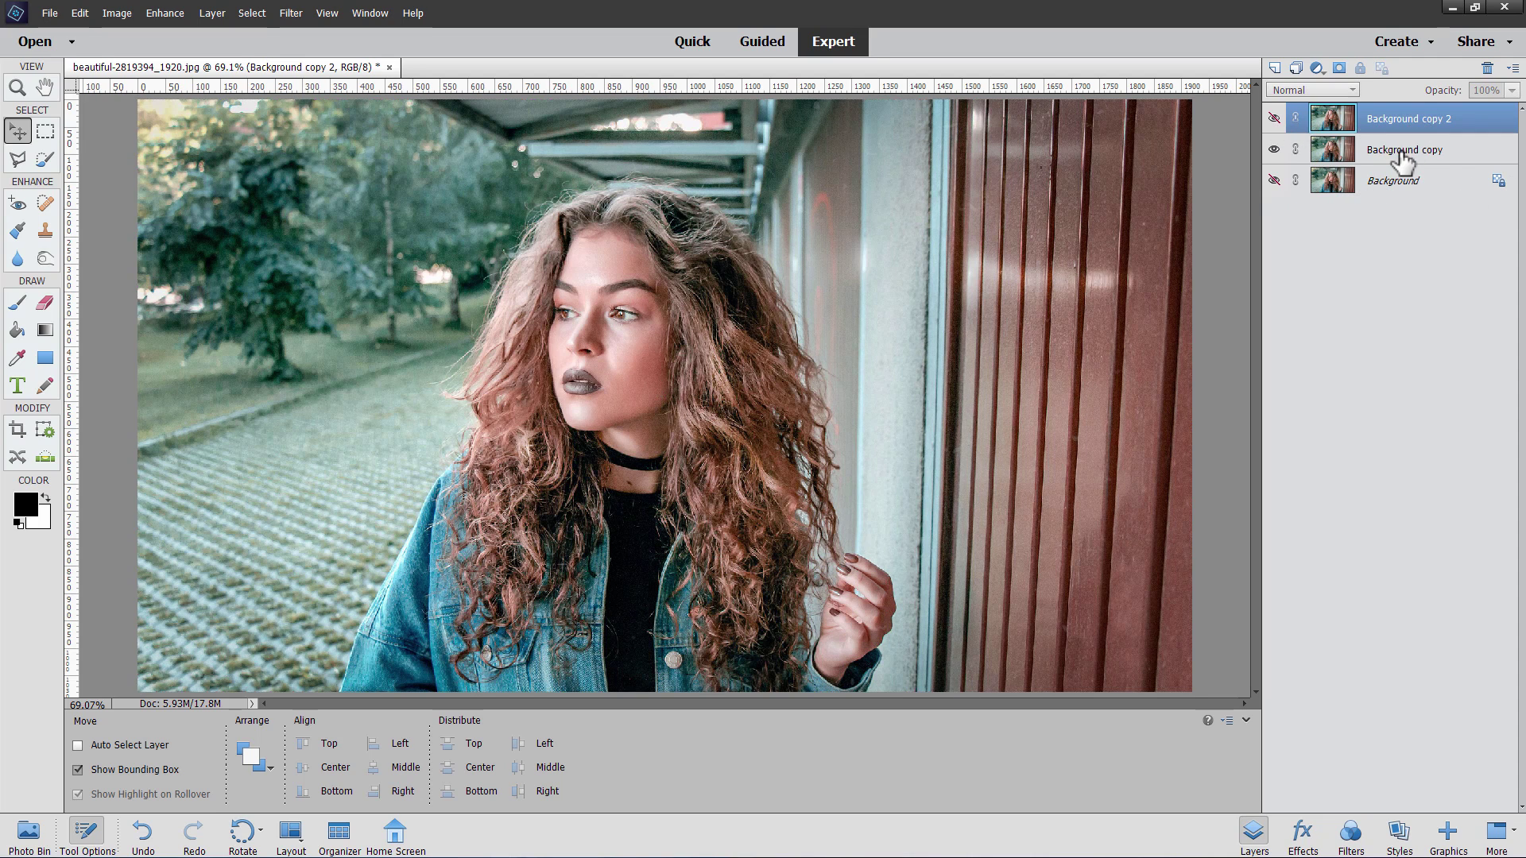
{"action": "left_click", "coordinate": [1392, 153]}
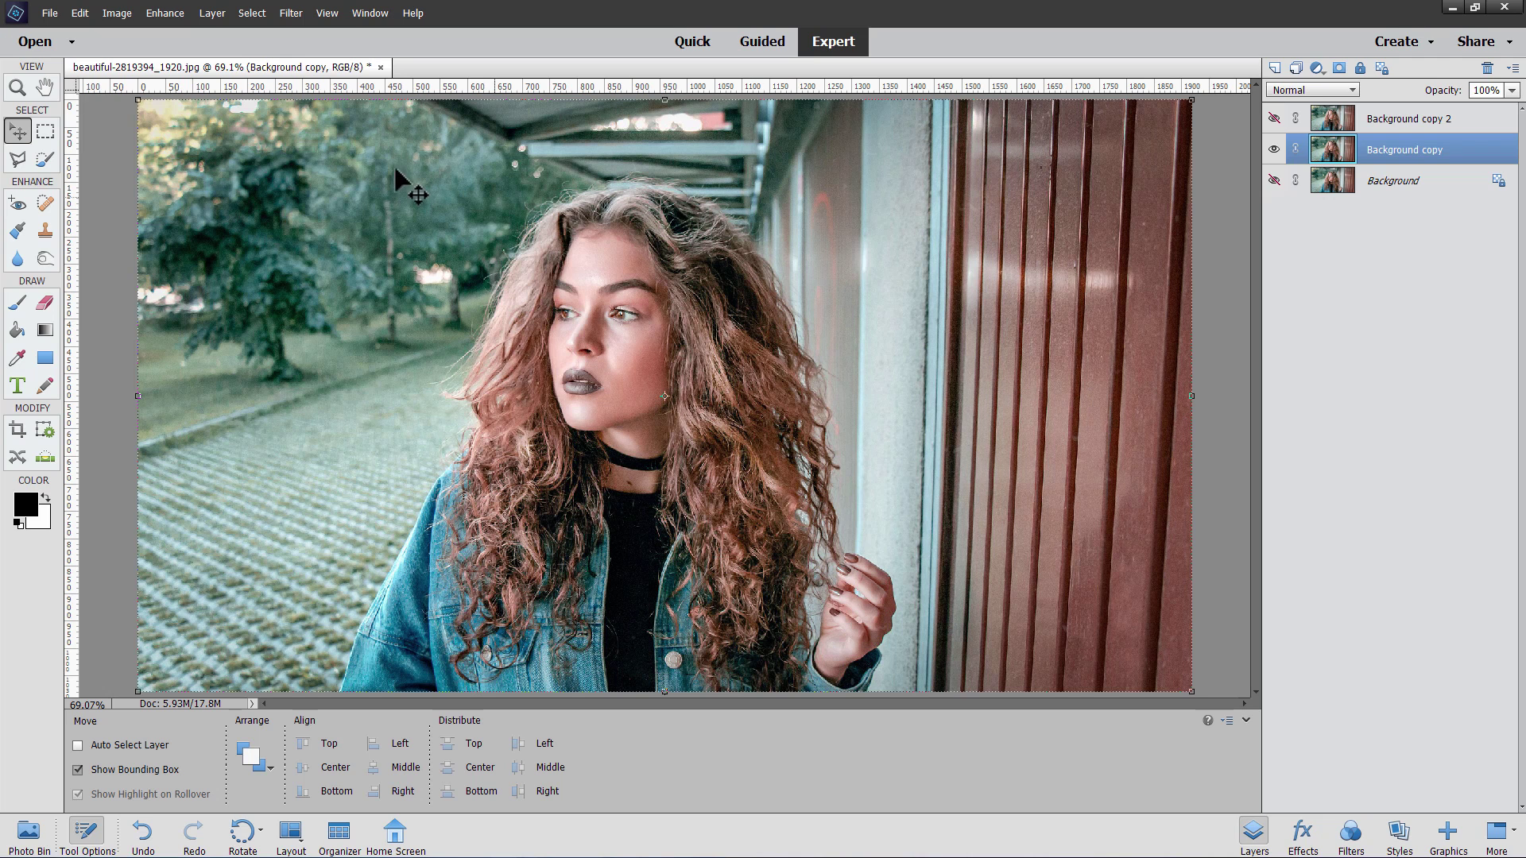
- Convert Background copy to black and white, comparing the styles before applying Scenic Landscape
{"action": "left_click", "coordinate": [165, 13]}
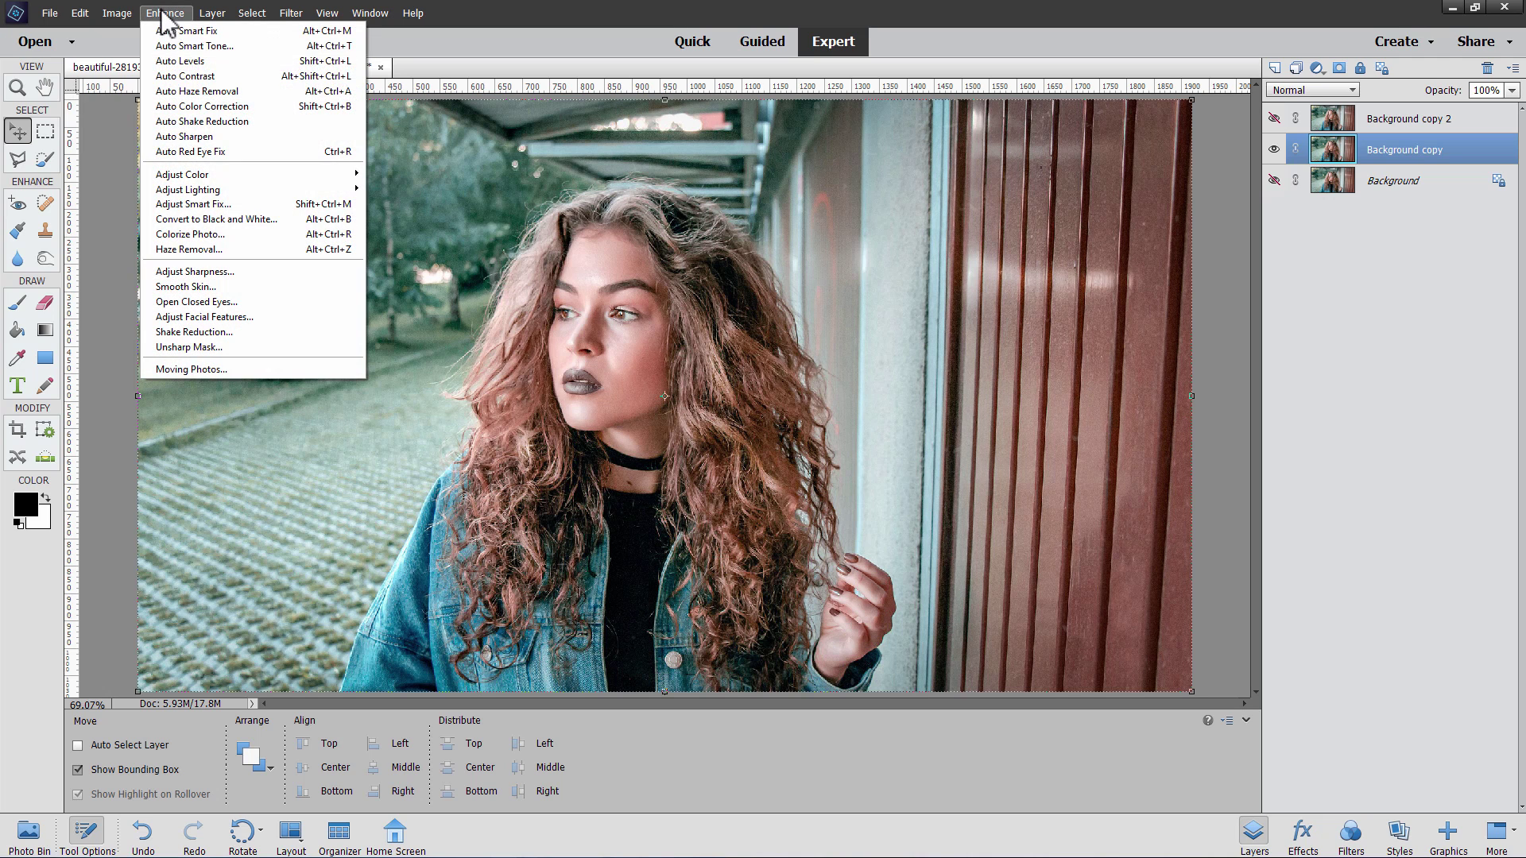
{"action": "left_click", "coordinate": [237, 220]}
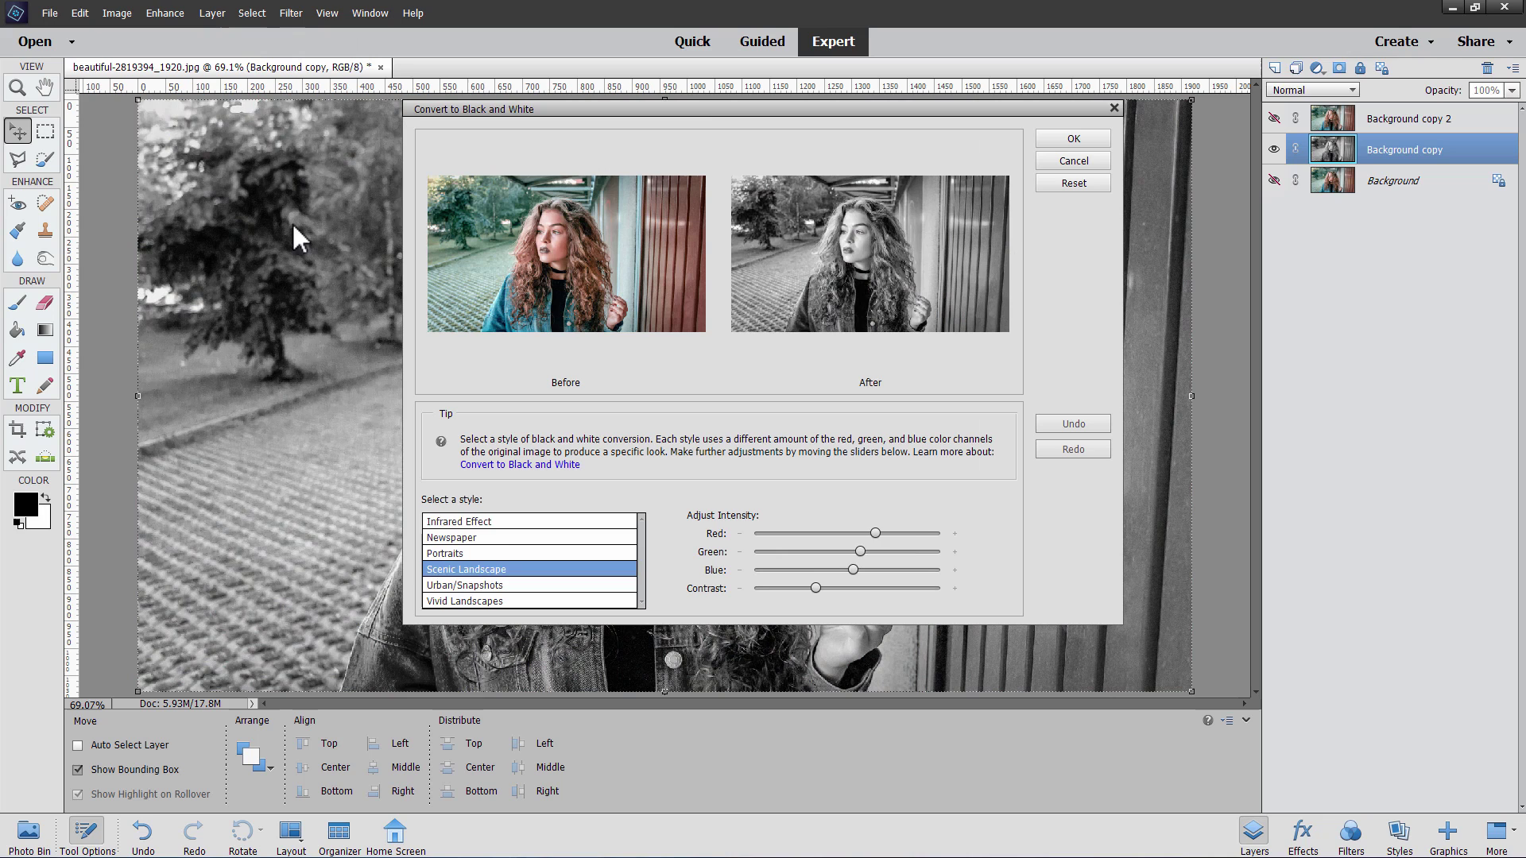
{"action": "left_click", "coordinate": [477, 522]}
{"action": "left_click", "coordinate": [482, 539]}
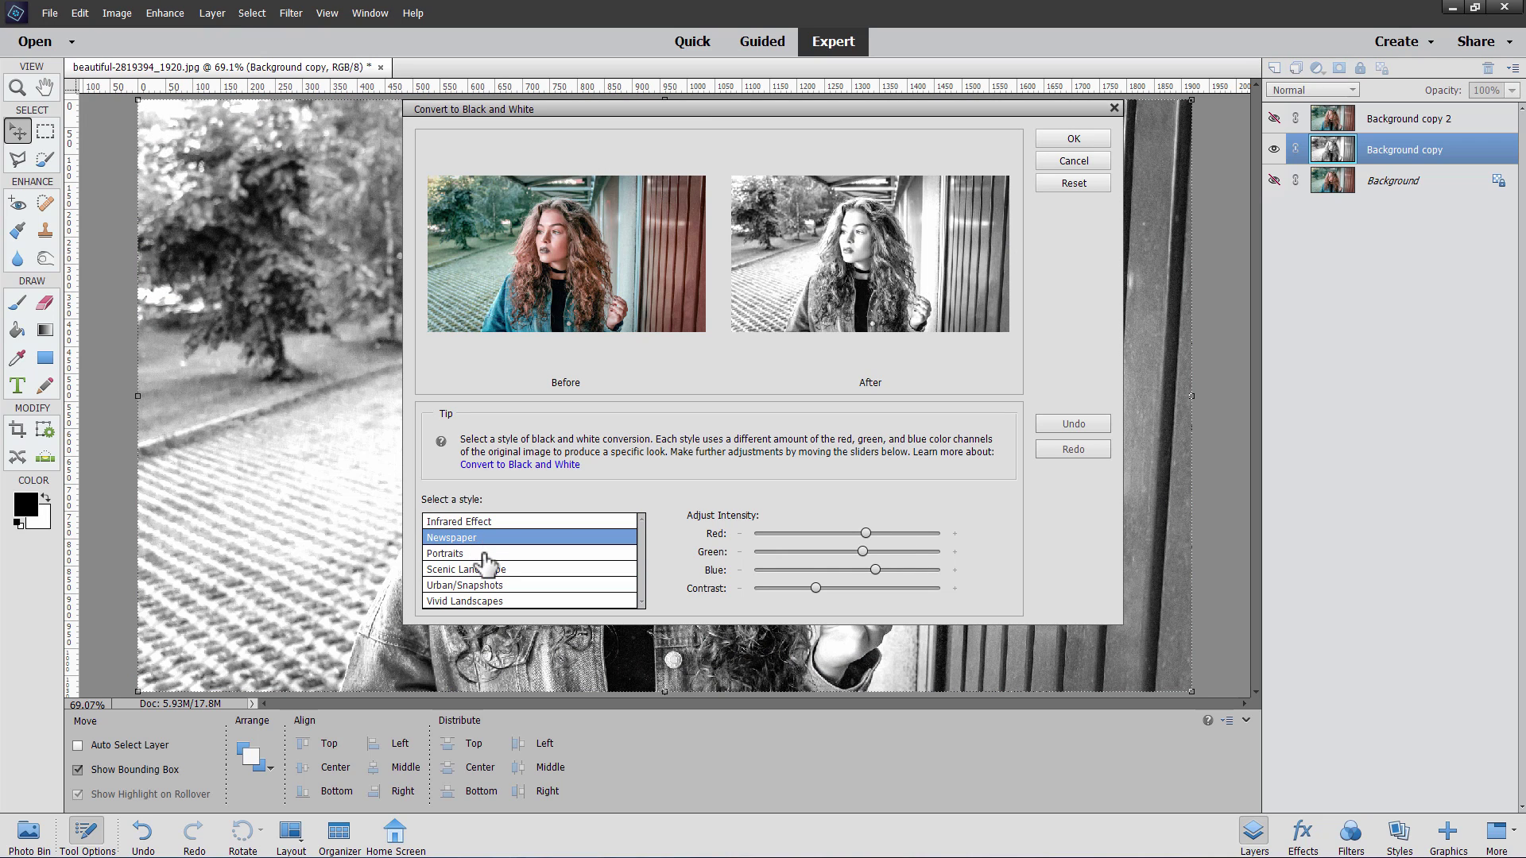
{"action": "left_click", "coordinate": [483, 553]}
{"action": "left_click", "coordinate": [512, 571]}
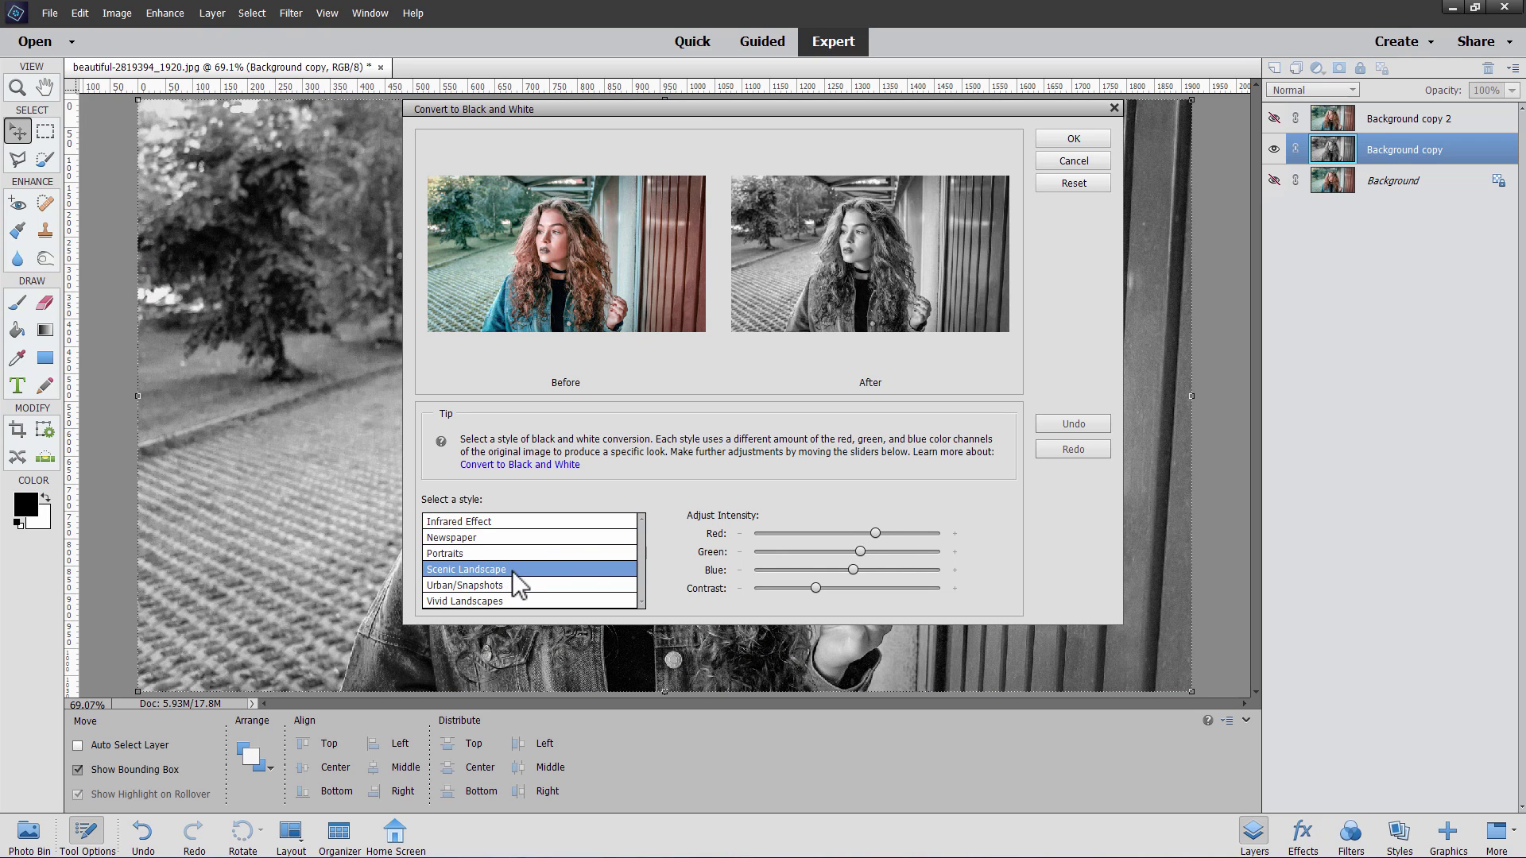
{"action": "left_click", "coordinate": [515, 586]}
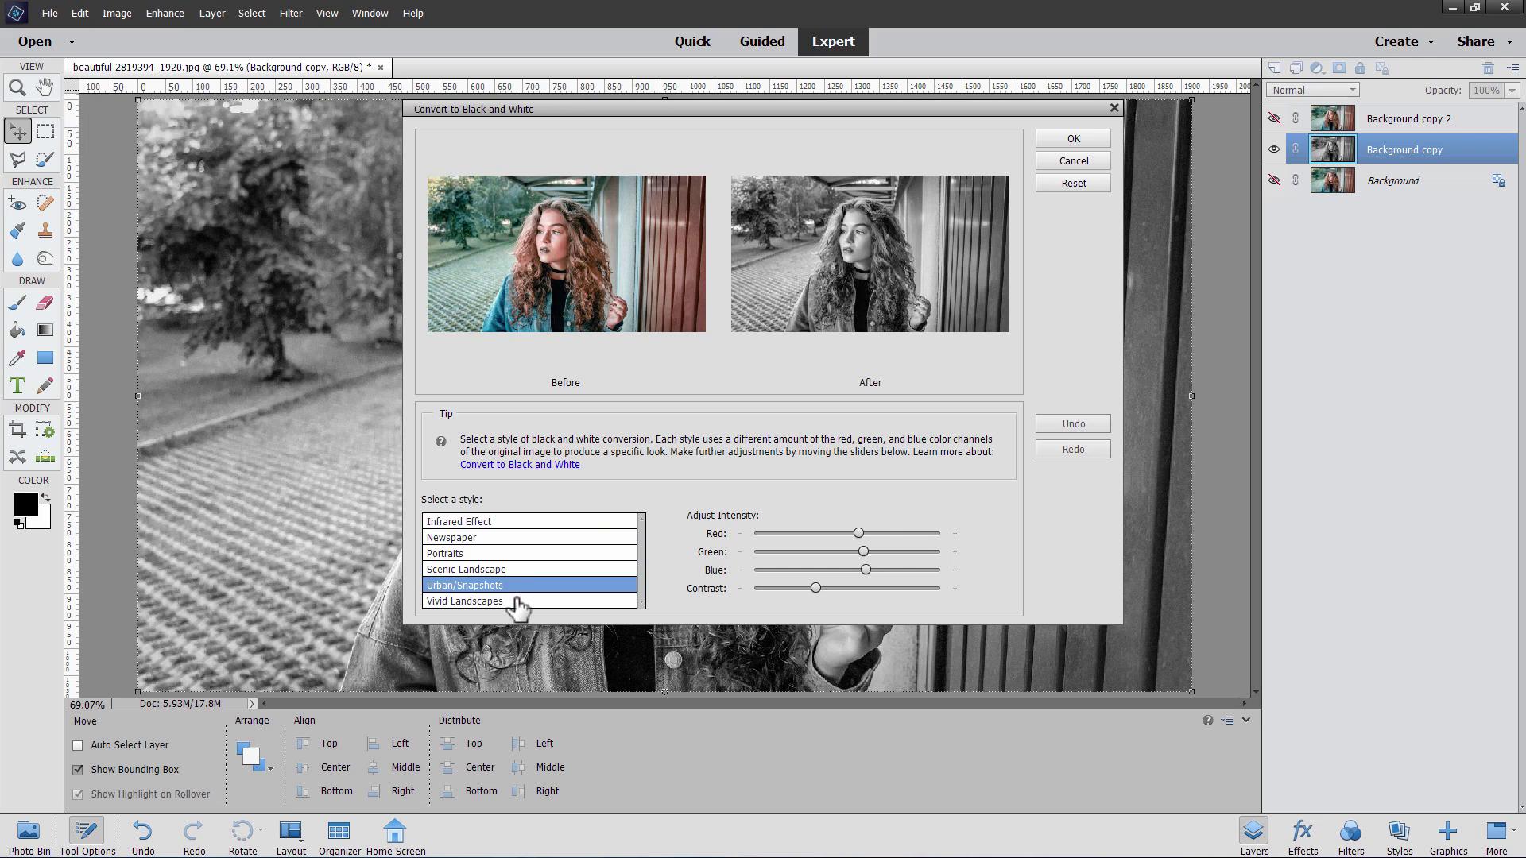
{"action": "left_click", "coordinate": [518, 602]}
{"action": "left_click", "coordinate": [519, 585]}
{"action": "left_click", "coordinate": [517, 570]}
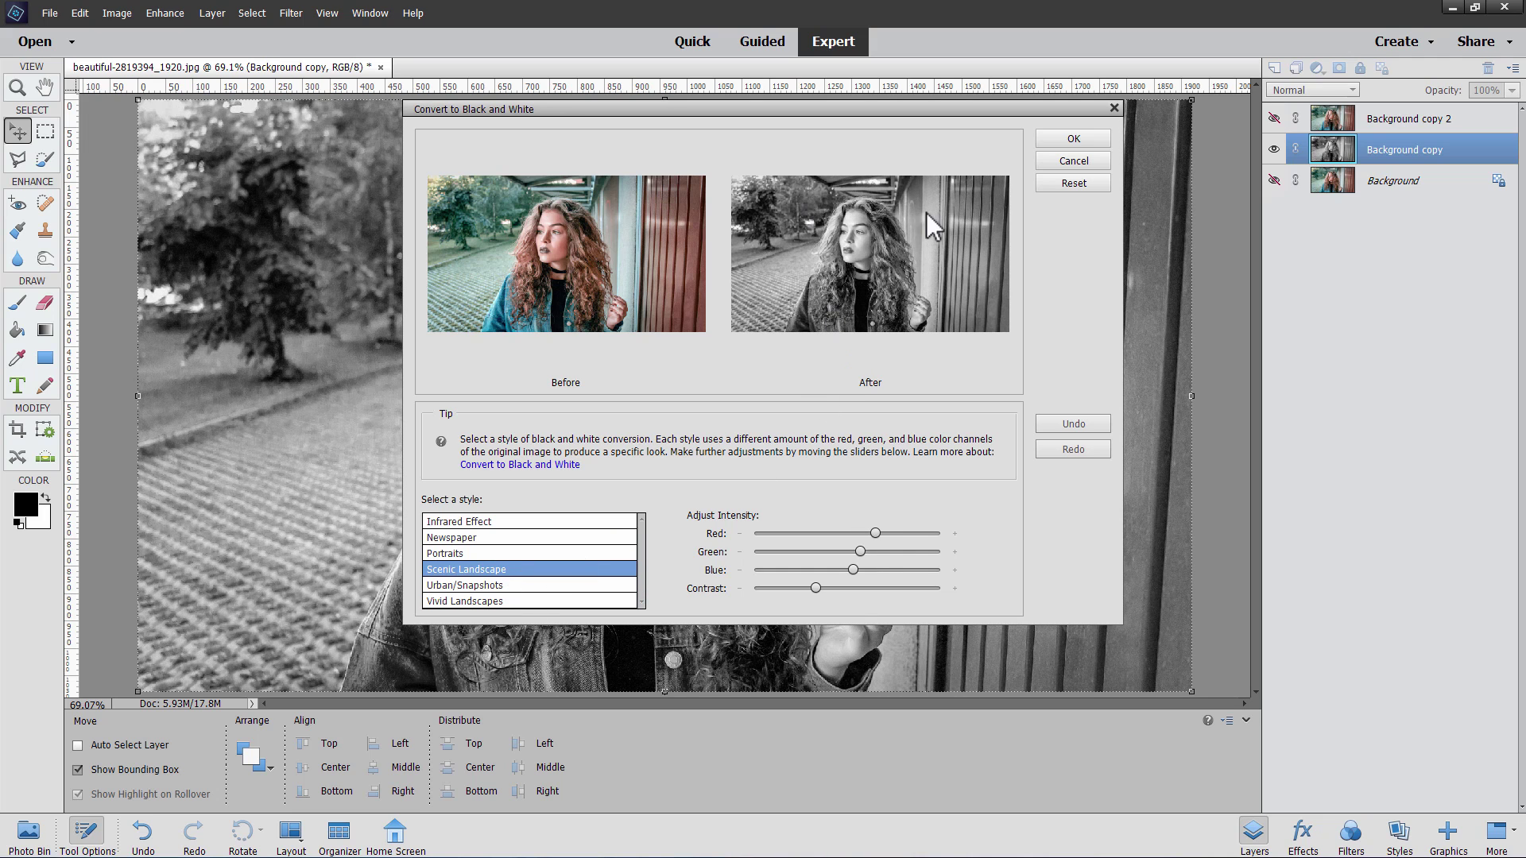
{"action": "left_click", "coordinate": [1089, 137]}
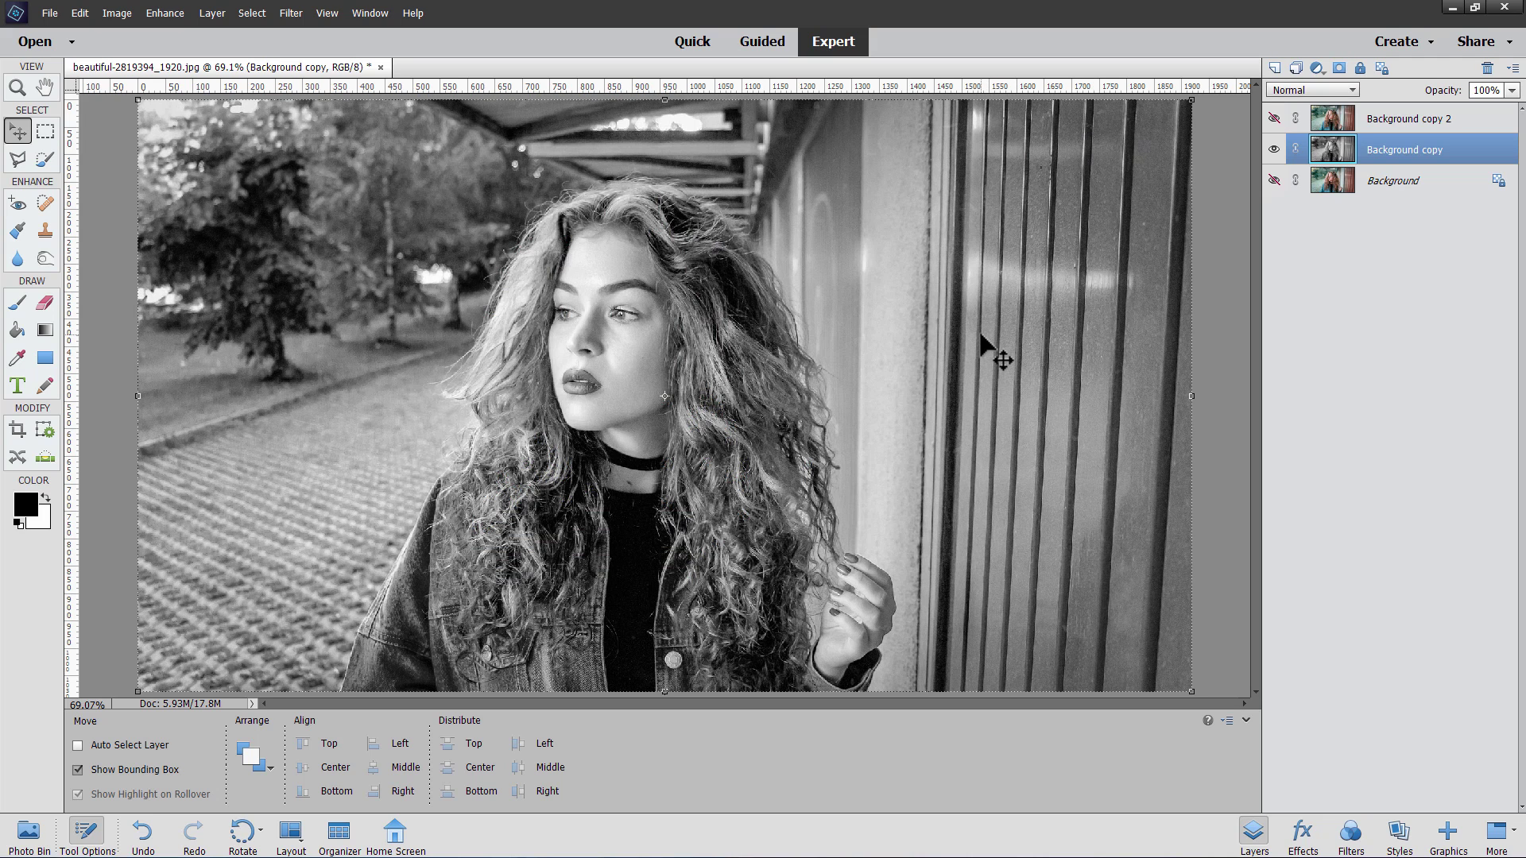
- Show and select Background copy 2, then brush-select the woman's hair, jacket, hand and face
{"action": "left_click", "coordinate": [1274, 118]}
{"action": "left_click", "coordinate": [1379, 125]}
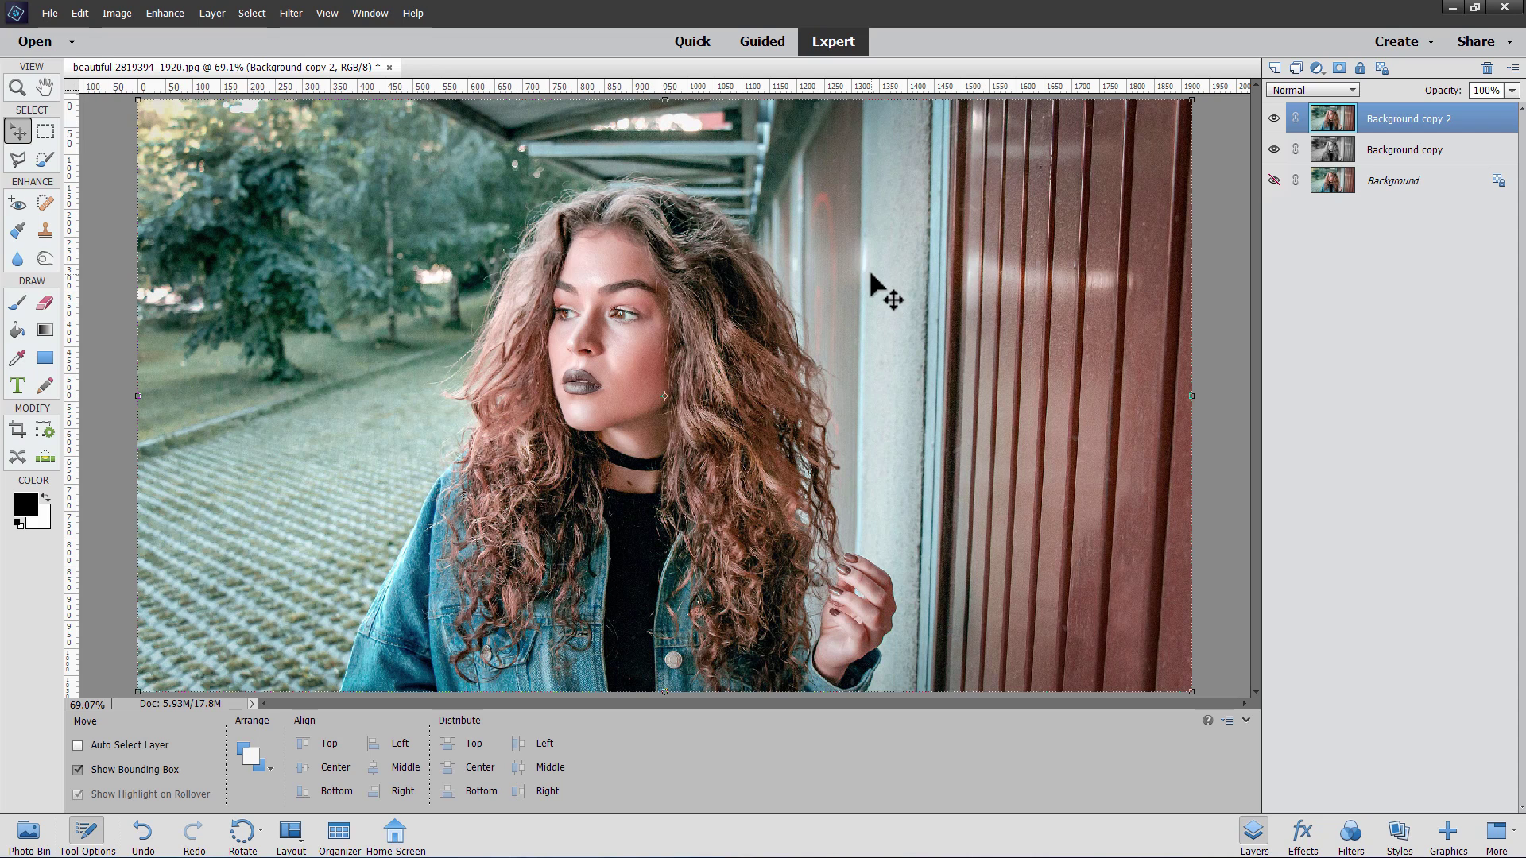
{"action": "left_click", "coordinate": [45, 159]}
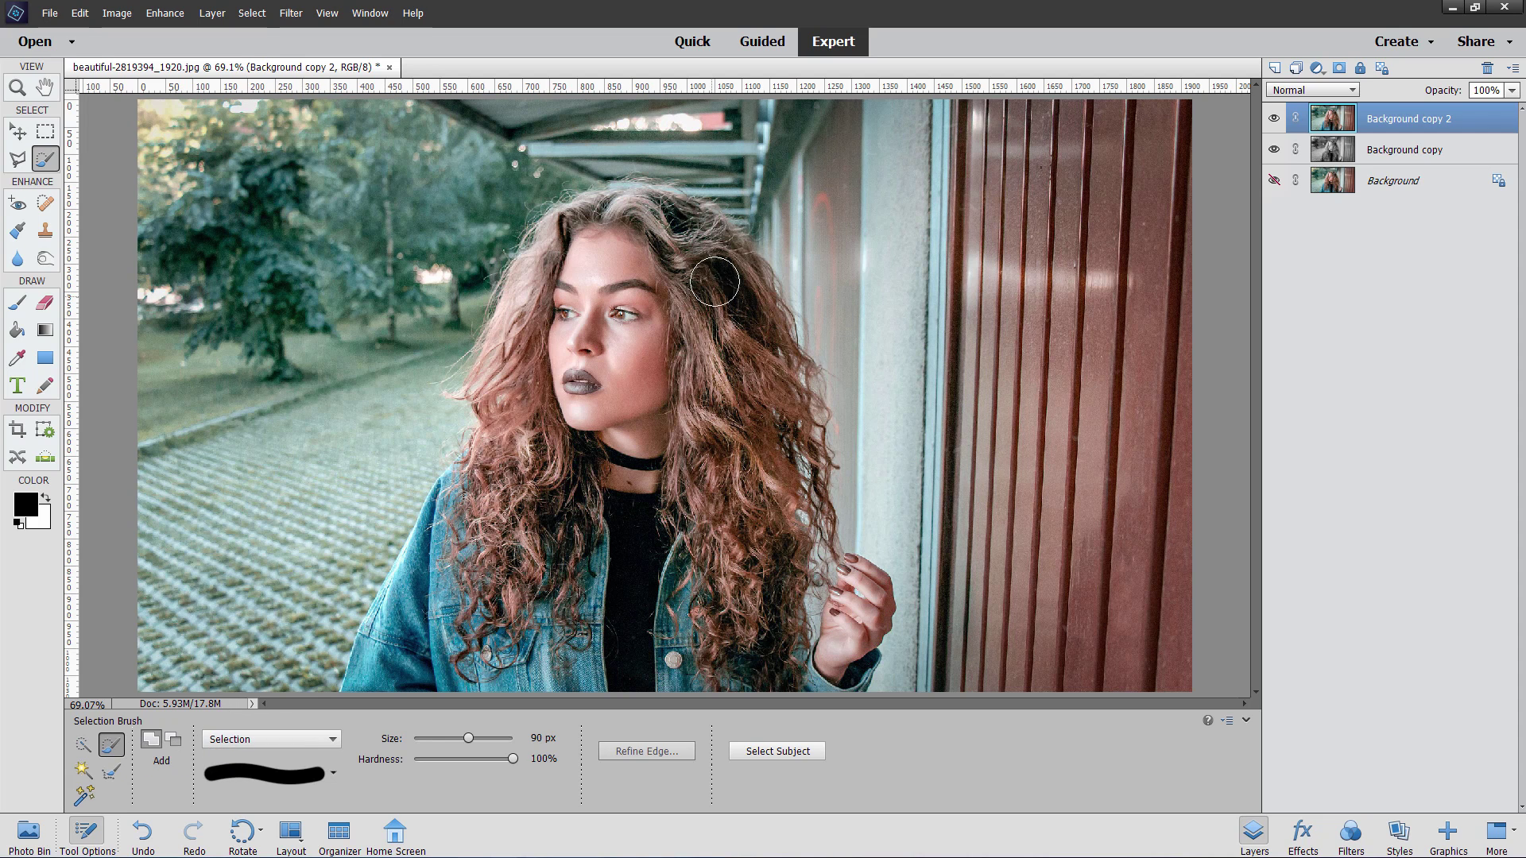
{"action": "mouse_move", "coordinate": [759, 240]}
{"action": "left_mouse_down"}
{"action": "mouse_move", "coordinate": [735, 295]}
{"action": "mouse_move", "coordinate": [704, 235]}
{"action": "mouse_move", "coordinate": [644, 206]}
{"action": "mouse_move", "coordinate": [568, 224]}
{"action": "mouse_move", "coordinate": [531, 256]}
{"action": "left_mouse_up"}
{"action": "mouse_move", "coordinate": [482, 407]}
{"action": "left_mouse_down"}
{"action": "mouse_move", "coordinate": [490, 452]}
{"action": "mouse_move", "coordinate": [458, 482]}
{"action": "mouse_move", "coordinate": [378, 675]}
{"action": "mouse_move", "coordinate": [491, 571]}
{"action": "mouse_move", "coordinate": [435, 628]}
{"action": "mouse_move", "coordinate": [438, 607]}
{"action": "mouse_move", "coordinate": [775, 399]}
{"action": "mouse_move", "coordinate": [802, 539]}
{"action": "left_mouse_up"}
{"action": "mouse_move", "coordinate": [848, 617]}
{"action": "left_mouse_down"}
{"action": "mouse_move", "coordinate": [850, 656]}
{"action": "mouse_move", "coordinate": [870, 586]}
{"action": "mouse_move", "coordinate": [847, 568]}
{"action": "mouse_move", "coordinate": [874, 616]}
{"action": "mouse_move", "coordinate": [843, 688]}
{"action": "left_mouse_up"}
{"action": "mouse_move", "coordinate": [751, 498]}
{"action": "left_mouse_down"}
{"action": "mouse_move", "coordinate": [772, 411]}
{"action": "mouse_move", "coordinate": [717, 461]}
{"action": "mouse_move", "coordinate": [688, 432]}
{"action": "mouse_move", "coordinate": [648, 321]}
{"action": "mouse_move", "coordinate": [619, 310]}
{"action": "mouse_move", "coordinate": [585, 414]}
{"action": "mouse_move", "coordinate": [591, 546]}
{"action": "mouse_move", "coordinate": [738, 572]}
{"action": "mouse_move", "coordinate": [708, 570]}
{"action": "mouse_move", "coordinate": [650, 511]}
{"action": "mouse_move", "coordinate": [583, 505]}
{"action": "mouse_move", "coordinate": [547, 538]}
{"action": "mouse_move", "coordinate": [506, 674]}
{"action": "mouse_move", "coordinate": [457, 705]}
{"action": "mouse_move", "coordinate": [429, 693]}
{"action": "mouse_move", "coordinate": [583, 694]}
{"action": "mouse_move", "coordinate": [593, 677]}
{"action": "mouse_move", "coordinate": [534, 680]}
{"action": "mouse_move", "coordinate": [594, 668]}
{"action": "mouse_move", "coordinate": [708, 692]}
{"action": "mouse_move", "coordinate": [733, 681]}
{"action": "mouse_move", "coordinate": [752, 623]}
{"action": "mouse_move", "coordinate": [817, 625]}
{"action": "left_mouse_up"}
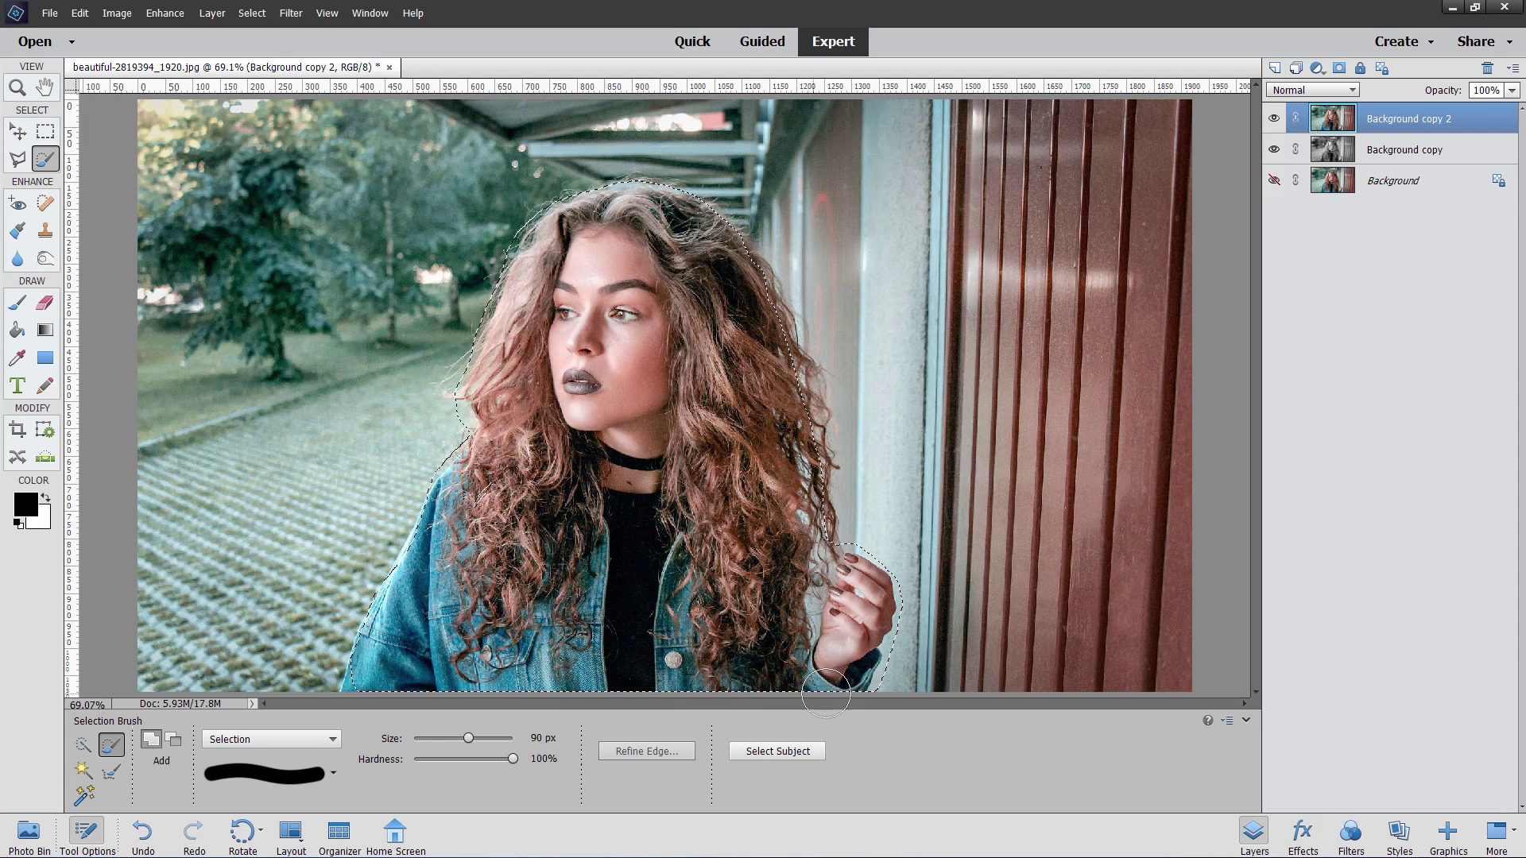
{"action": "left_click_drag", "start_coordinate": [825, 693], "coordinate": [827, 699]}
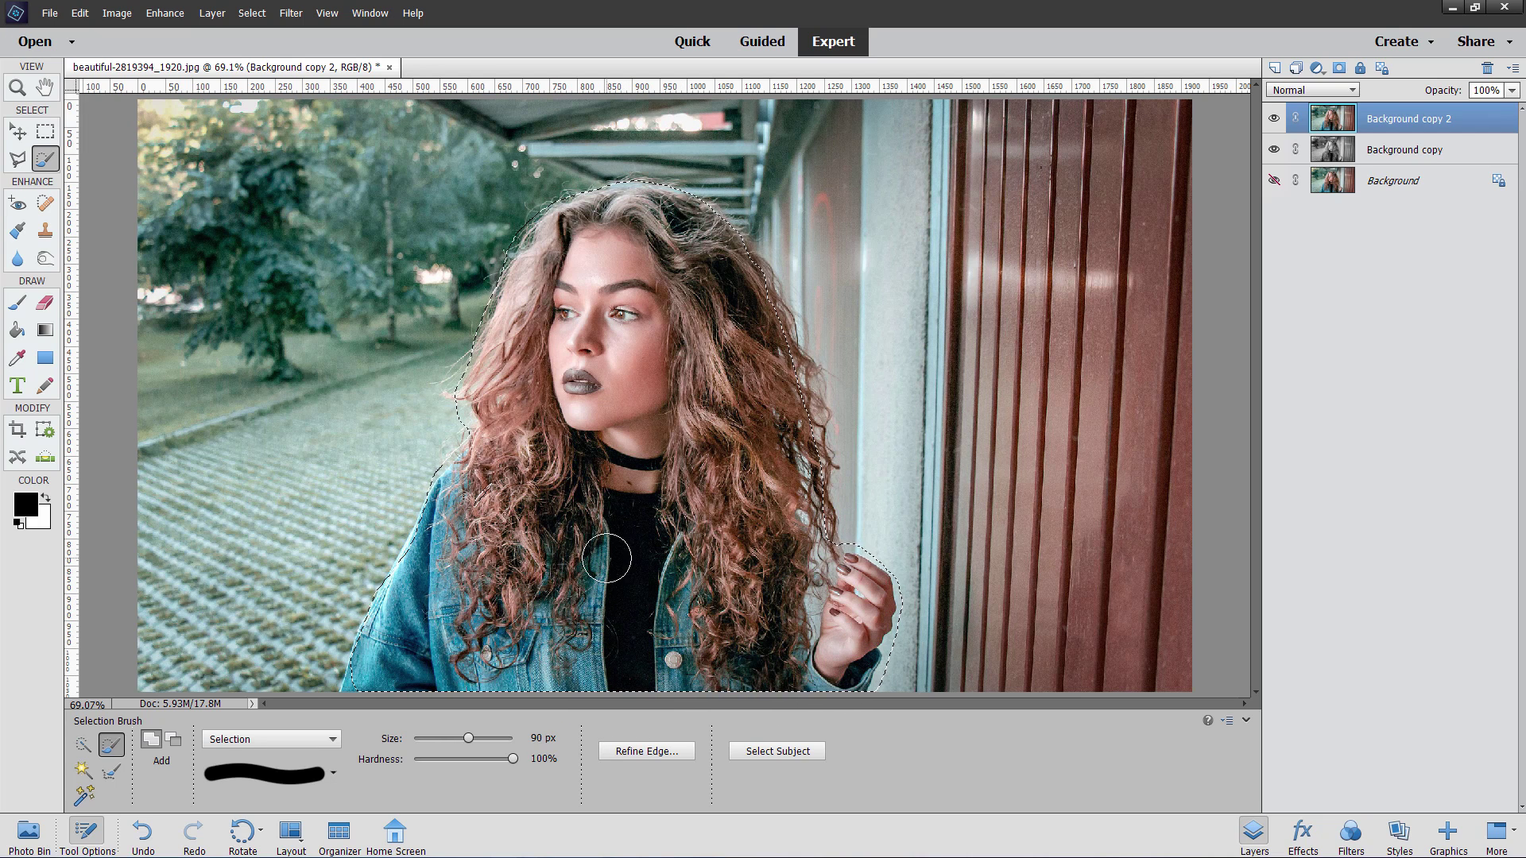
- Add a layer mask from the woman's selection, then undo it and deselect
{"action": "left_click", "coordinate": [1339, 70]}
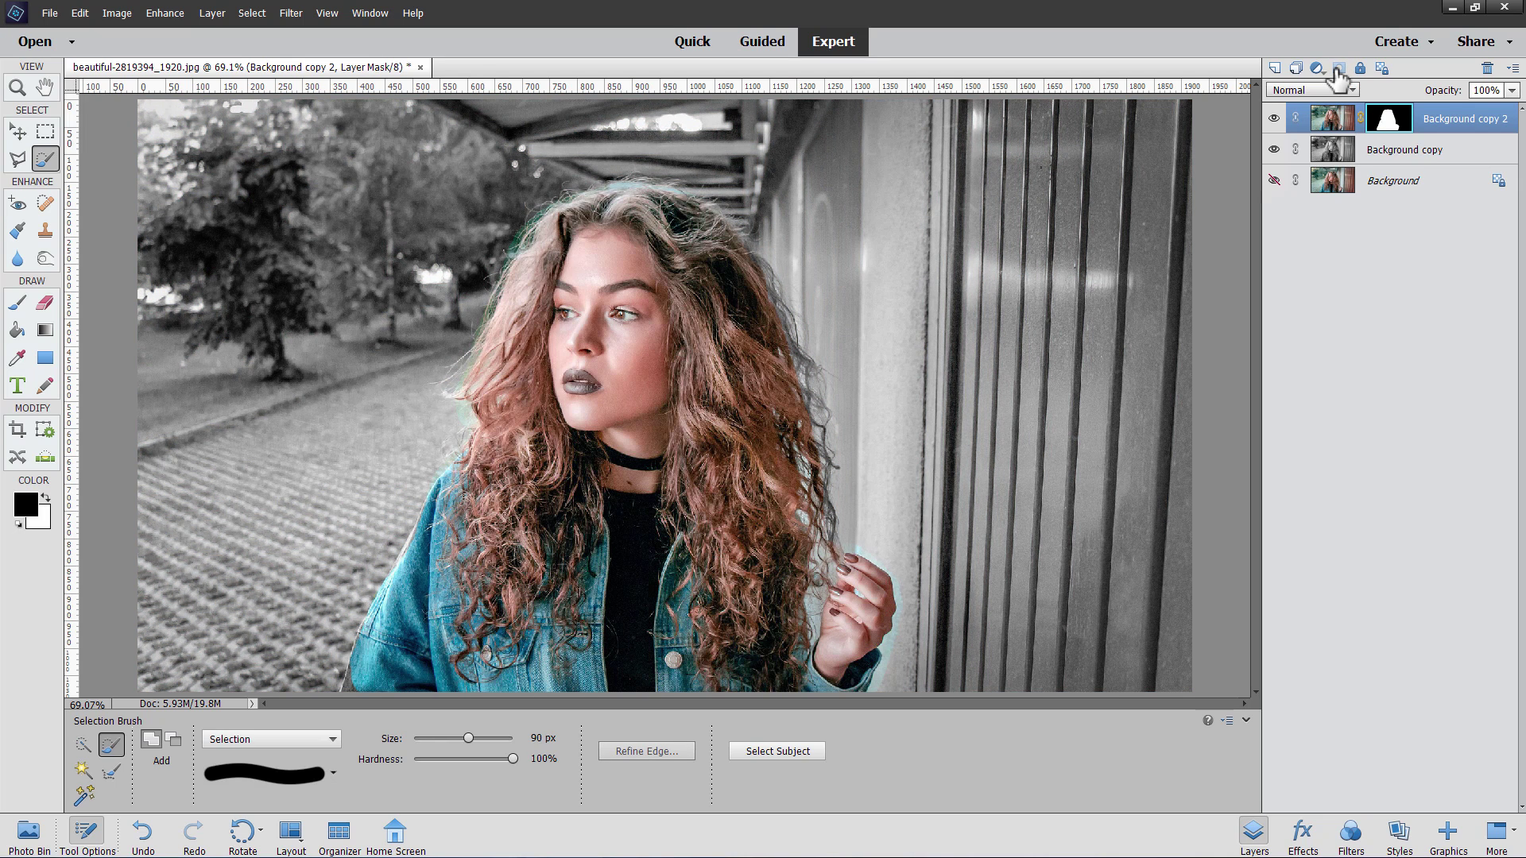
{"action": "key", "text": "ctrl+z"}
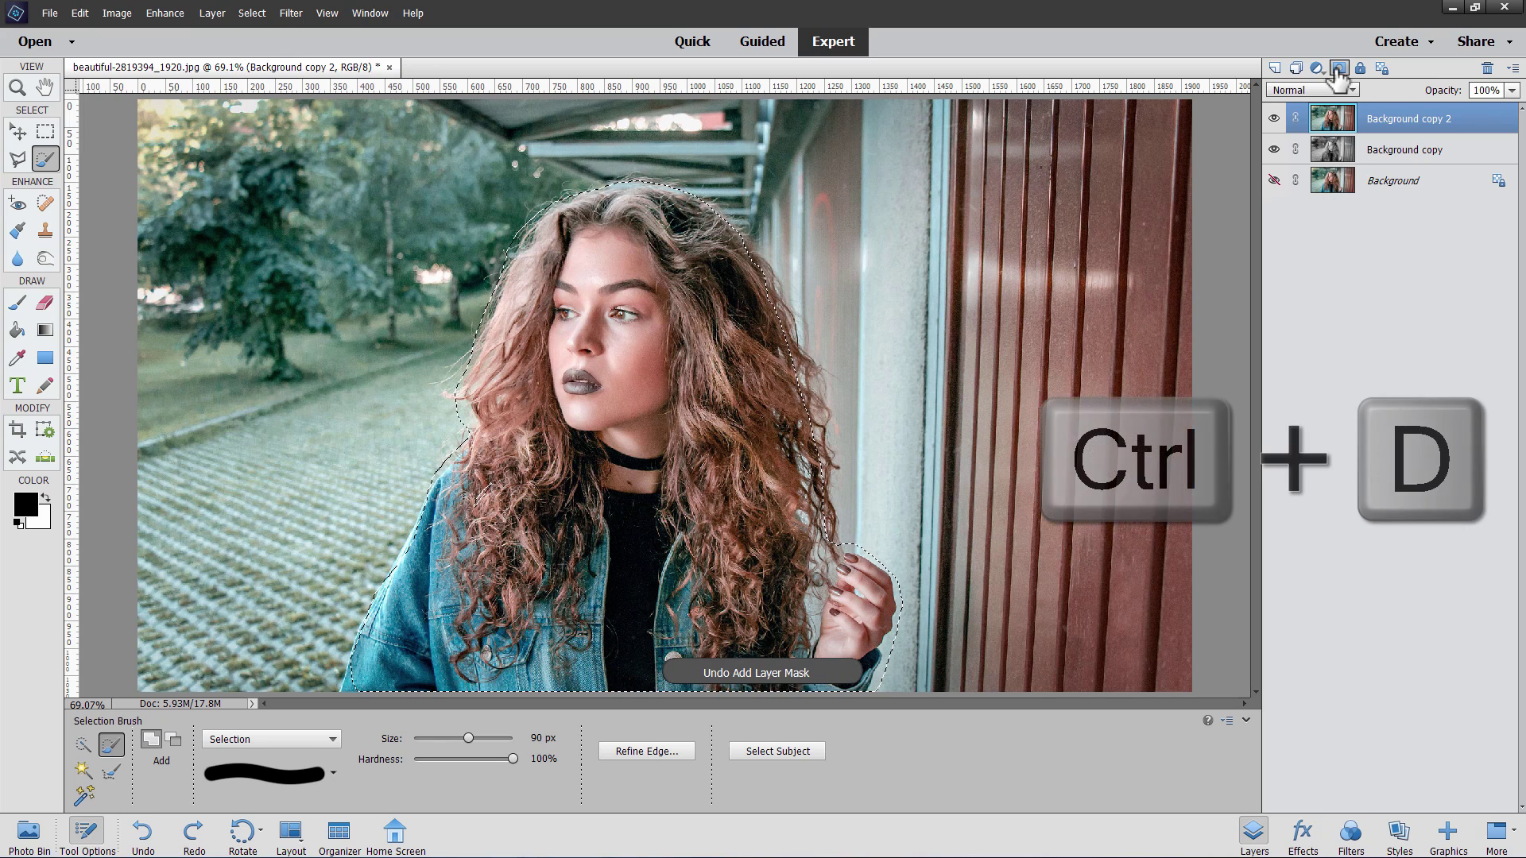
{"action": "key", "text": "ctrl+d"}
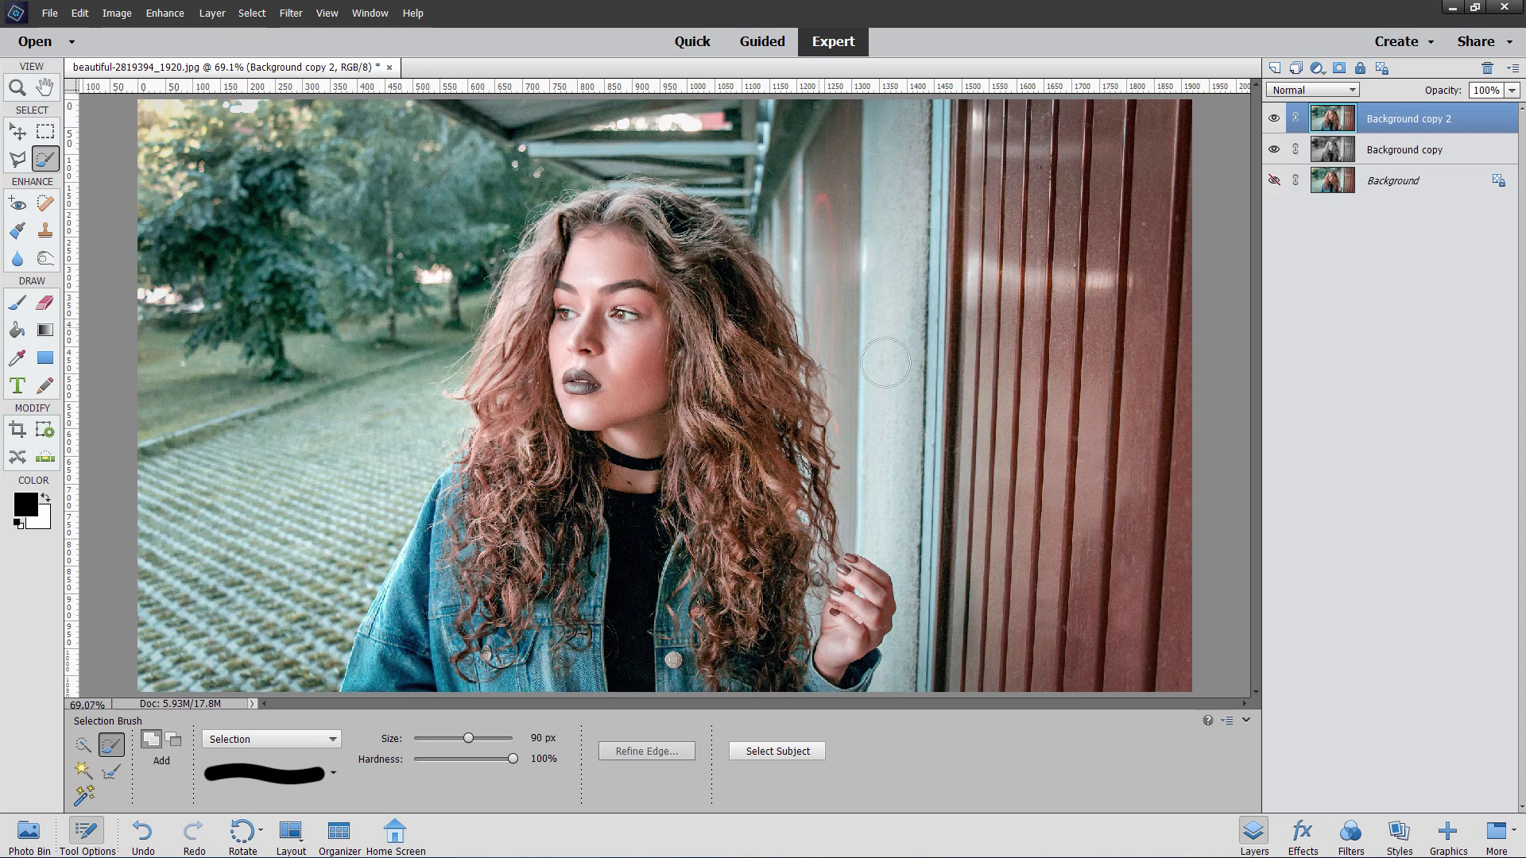
- Add a white layer mask to Background copy 2 and brush a black stroke over the red wall
{"action": "left_click", "coordinate": [1338, 70]}
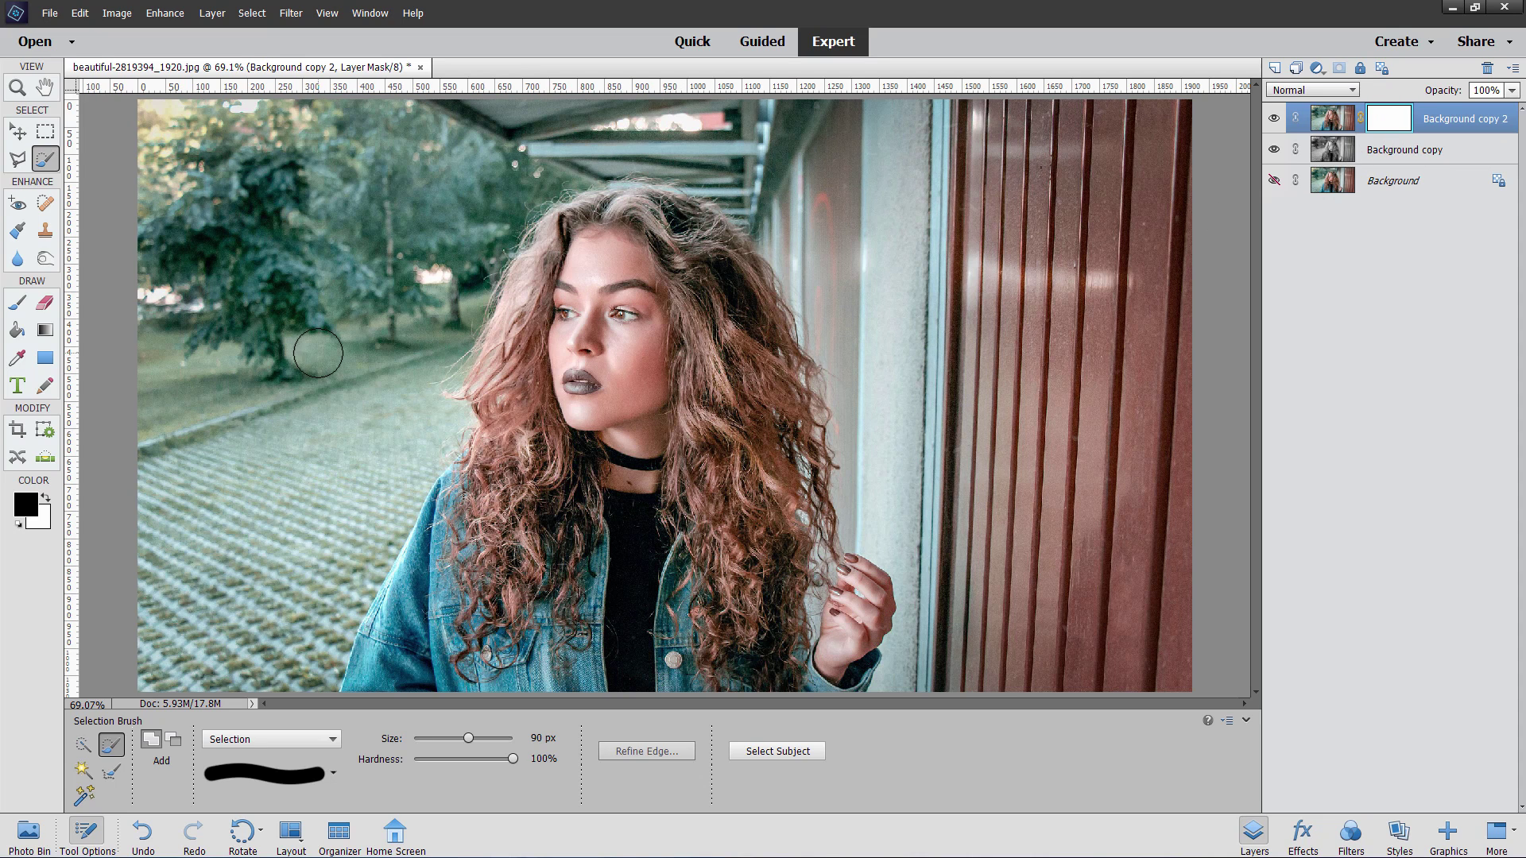
{"action": "left_click", "coordinate": [17, 306]}
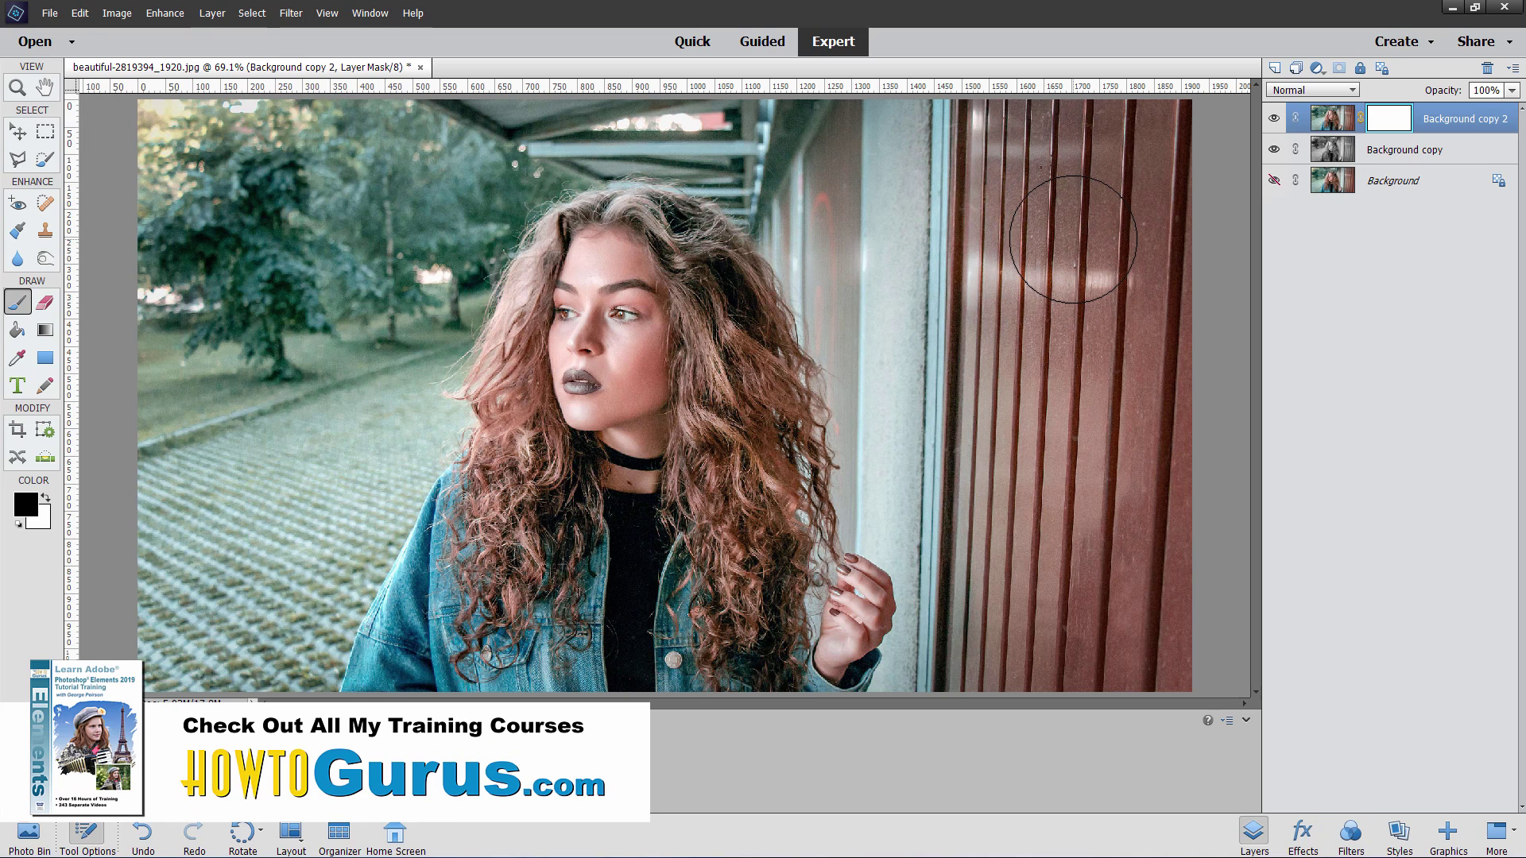
{"action": "mouse_move", "coordinate": [1122, 190]}
{"action": "left_mouse_down"}
{"action": "mouse_move", "coordinate": [1089, 211]}
{"action": "mouse_move", "coordinate": [1120, 283]}
{"action": "mouse_move", "coordinate": [1137, 182]}
{"action": "mouse_move", "coordinate": [1103, 206]}
{"action": "mouse_move", "coordinate": [1127, 325]}
{"action": "mouse_move", "coordinate": [1123, 208]}
{"action": "left_mouse_up"}
{"action": "key", "text": "alt"}
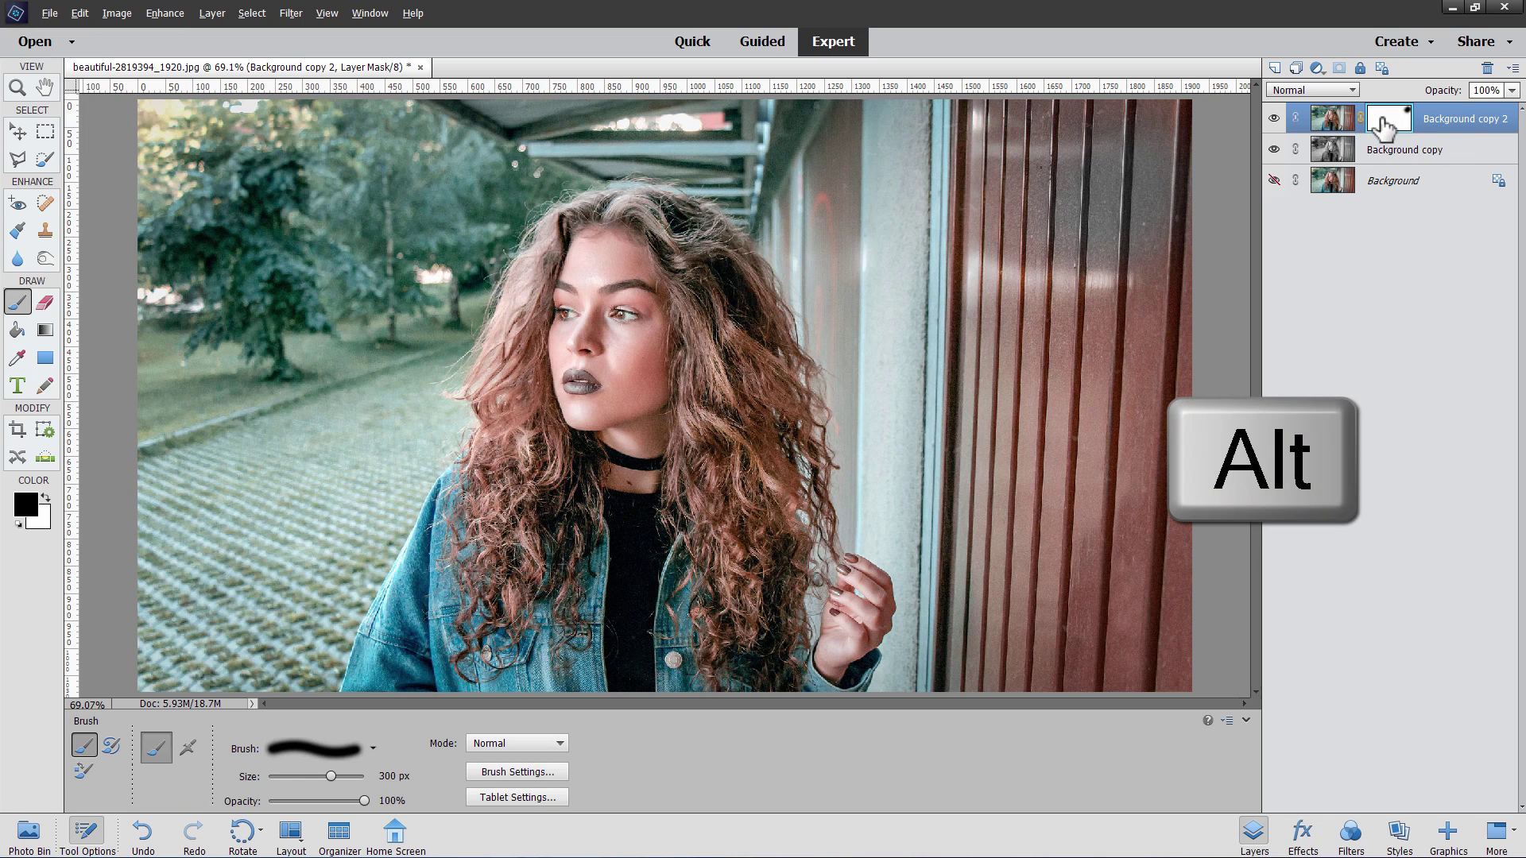
- View the layer mask on its own, then switch back to the colour photo
{"action": "left_click", "coordinate": [1389, 119], "text": "alt"}
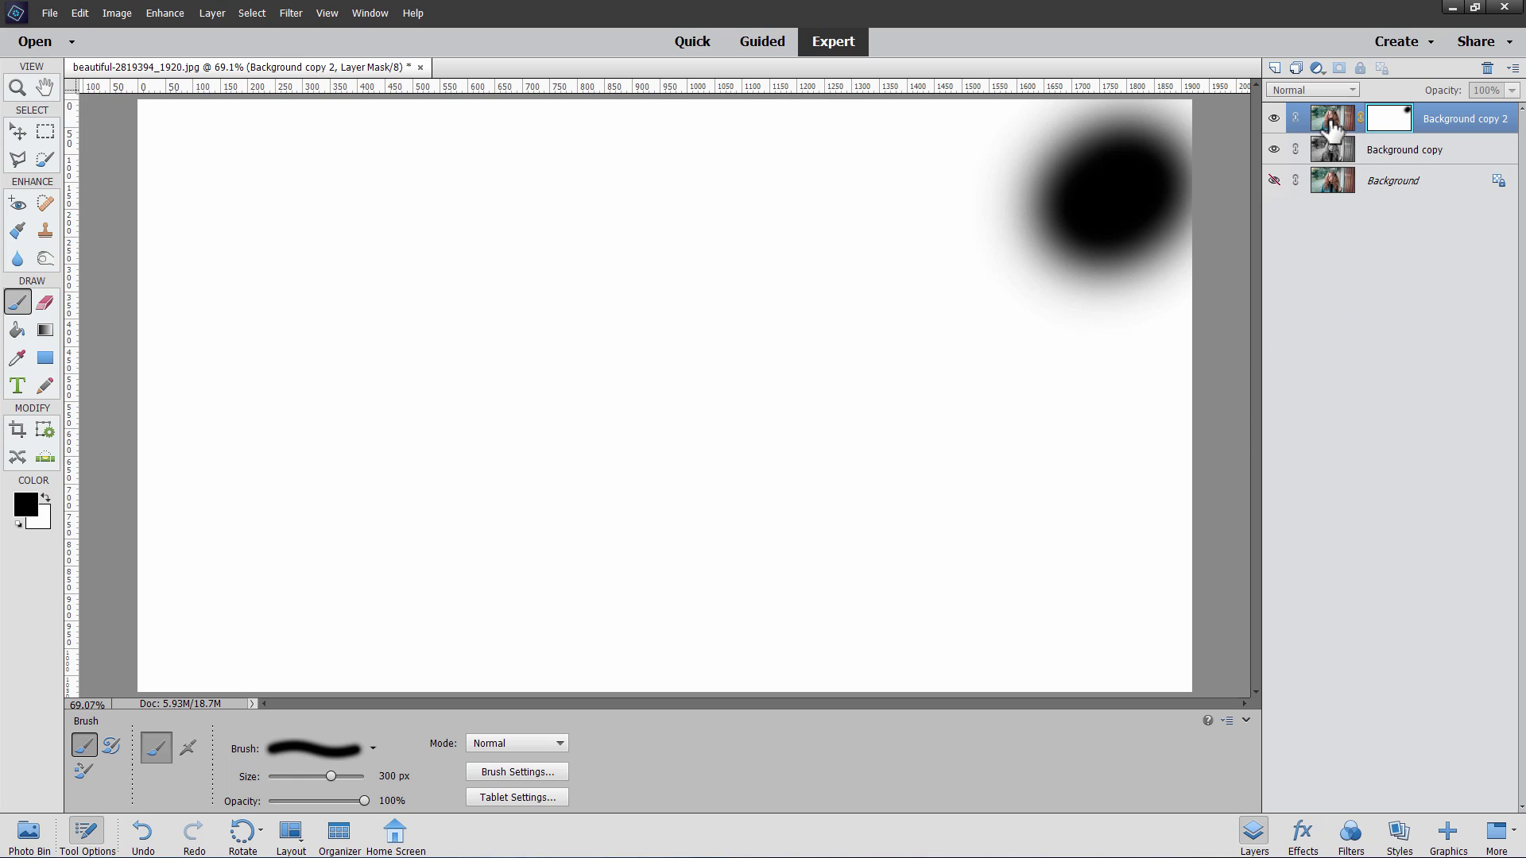
{"action": "left_click", "coordinate": [1331, 127]}
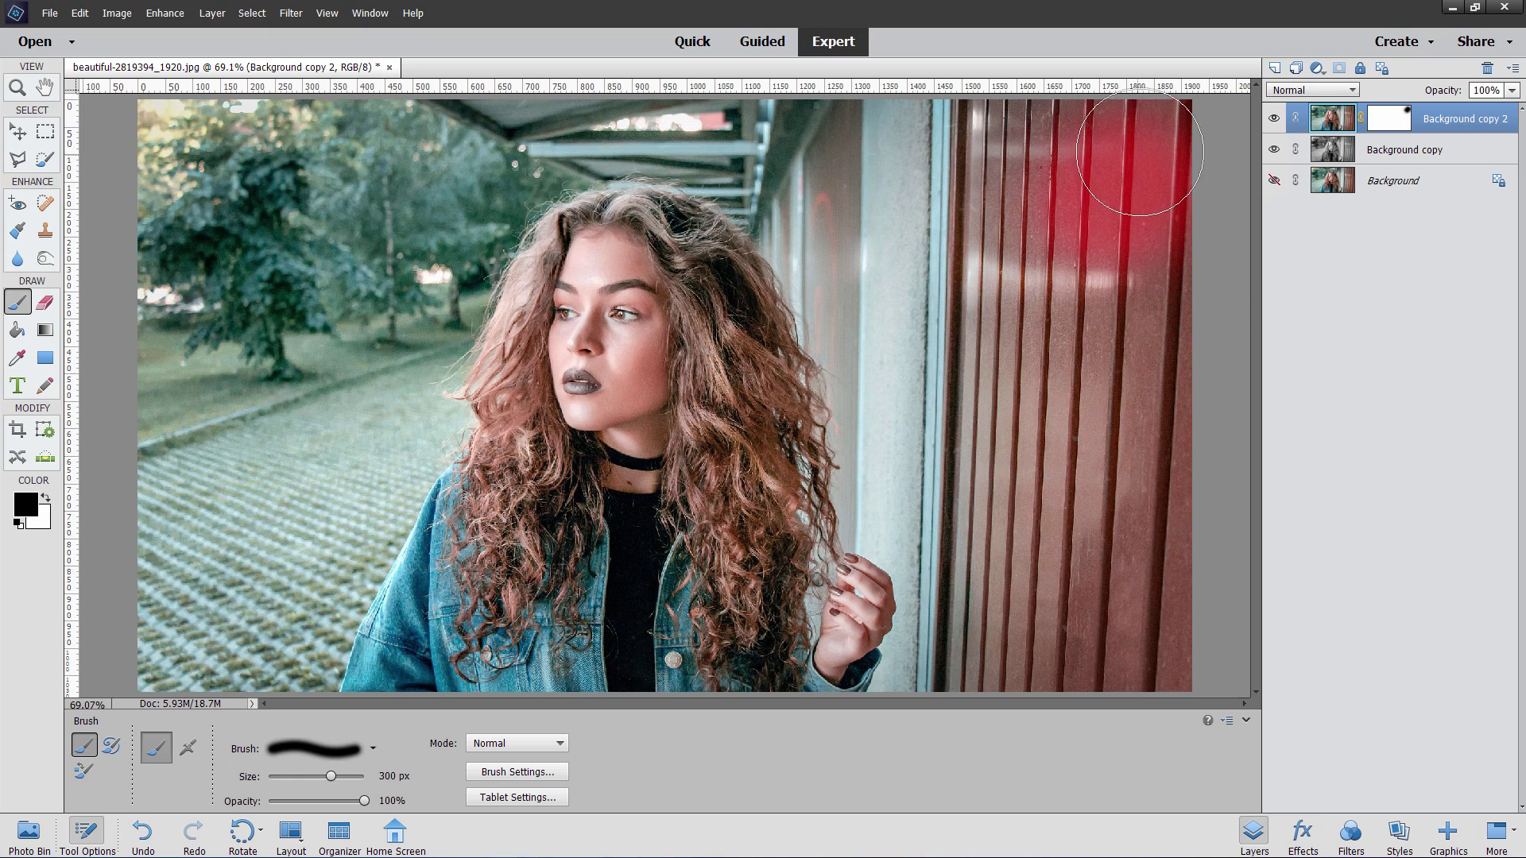
- Undo the test stroke and paint the mask black over the wall, trees and grass around the woman
{"action": "key", "text": "ctrl+z"}
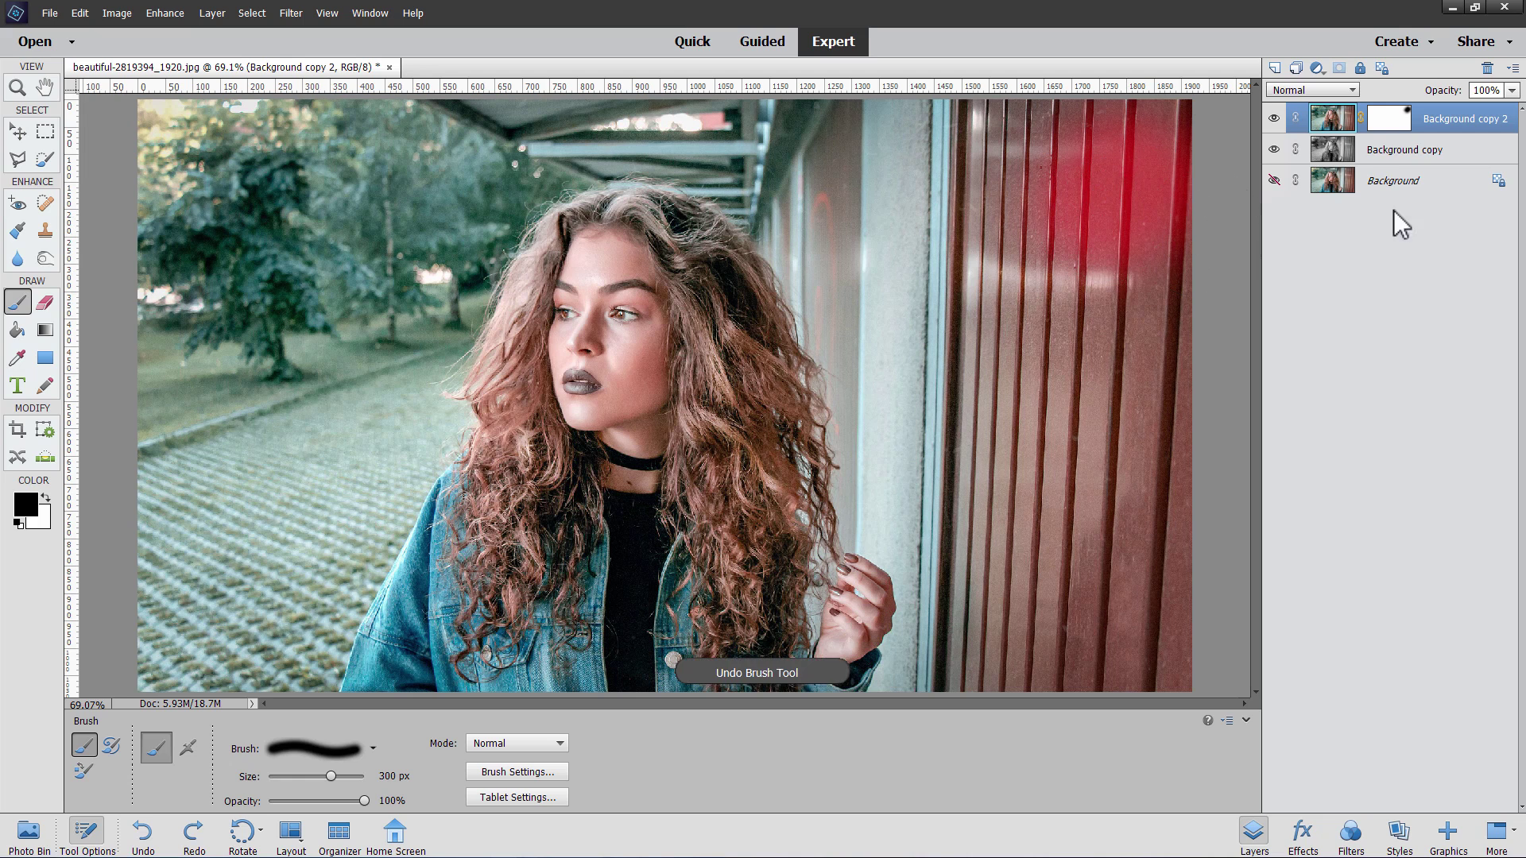
{"action": "left_click", "coordinate": [1391, 127]}
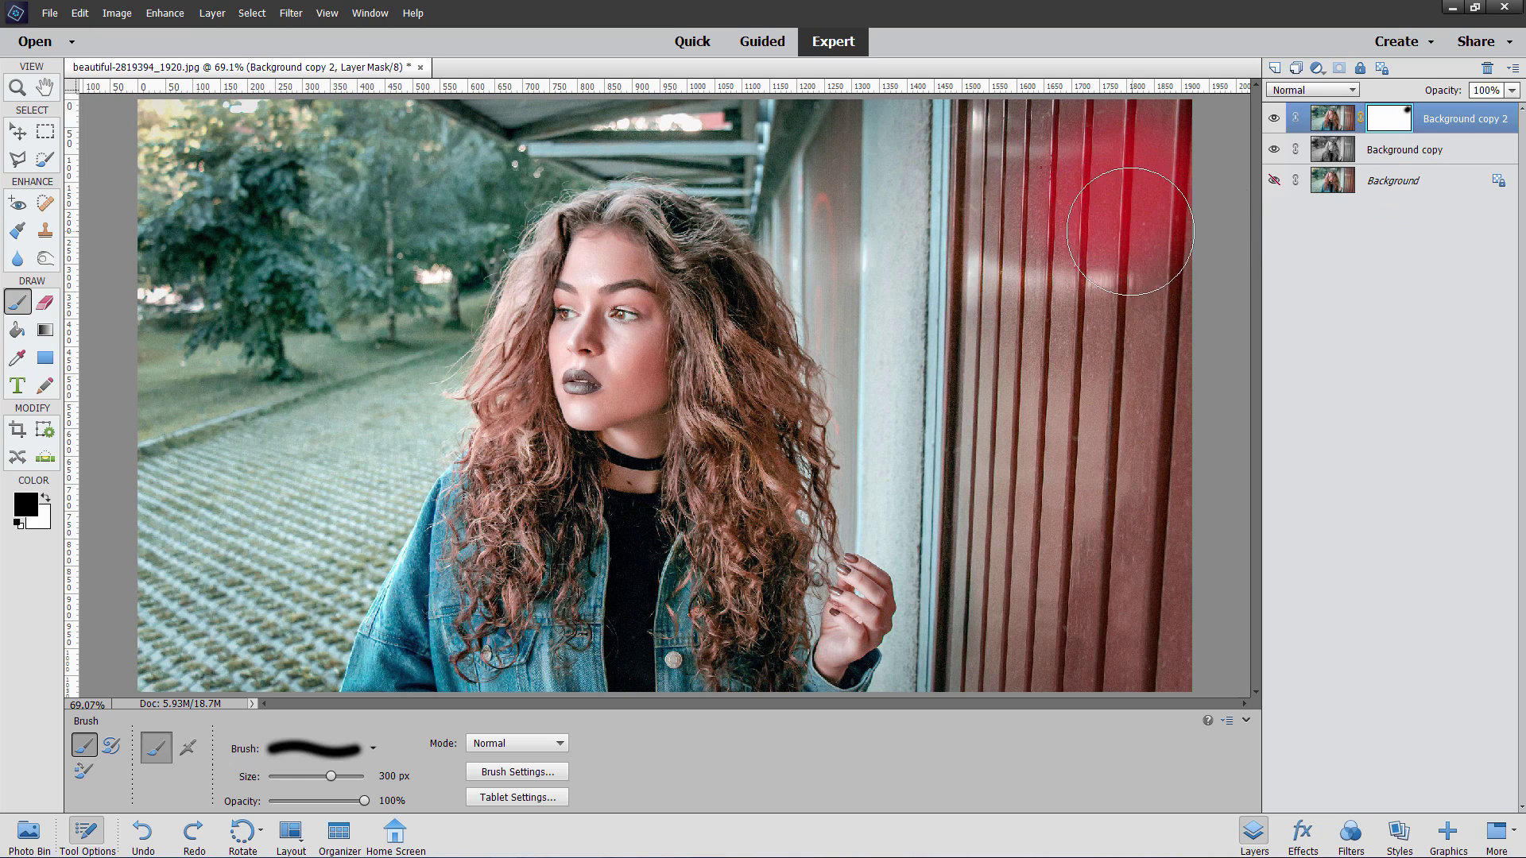
{"action": "mouse_move", "coordinate": [1124, 221]}
{"action": "left_mouse_down"}
{"action": "mouse_move", "coordinate": [1144, 368]}
{"action": "mouse_move", "coordinate": [1124, 132]}
{"action": "mouse_move", "coordinate": [965, 139]}
{"action": "mouse_move", "coordinate": [1174, 148]}
{"action": "mouse_move", "coordinate": [992, 219]}
{"action": "mouse_move", "coordinate": [1054, 372]}
{"action": "mouse_move", "coordinate": [1090, 290]}
{"action": "mouse_move", "coordinate": [1108, 487]}
{"action": "mouse_move", "coordinate": [1172, 398]}
{"action": "mouse_move", "coordinate": [1147, 513]}
{"action": "mouse_move", "coordinate": [1052, 405]}
{"action": "mouse_move", "coordinate": [975, 273]}
{"action": "mouse_move", "coordinate": [973, 502]}
{"action": "mouse_move", "coordinate": [939, 305]}
{"action": "mouse_move", "coordinate": [908, 320]}
{"action": "mouse_move", "coordinate": [962, 470]}
{"action": "mouse_move", "coordinate": [941, 488]}
{"action": "mouse_move", "coordinate": [912, 465]}
{"action": "mouse_move", "coordinate": [982, 567]}
{"action": "mouse_move", "coordinate": [971, 704]}
{"action": "mouse_move", "coordinate": [1116, 590]}
{"action": "mouse_move", "coordinate": [1121, 672]}
{"action": "mouse_move", "coordinate": [1151, 668]}
{"action": "mouse_move", "coordinate": [1020, 364]}
{"action": "mouse_move", "coordinate": [962, 350]}
{"action": "mouse_move", "coordinate": [828, 191]}
{"action": "mouse_move", "coordinate": [886, 282]}
{"action": "mouse_move", "coordinate": [865, 218]}
{"action": "mouse_move", "coordinate": [747, 118]}
{"action": "mouse_move", "coordinate": [990, 144]}
{"action": "mouse_move", "coordinate": [909, 108]}
{"action": "mouse_move", "coordinate": [904, 125]}
{"action": "mouse_move", "coordinate": [583, 94]}
{"action": "mouse_move", "coordinate": [407, 132]}
{"action": "mouse_move", "coordinate": [522, 108]}
{"action": "mouse_move", "coordinate": [336, 256]}
{"action": "mouse_move", "coordinate": [420, 164]}
{"action": "mouse_move", "coordinate": [387, 261]}
{"action": "mouse_move", "coordinate": [416, 182]}
{"action": "mouse_move", "coordinate": [350, 162]}
{"action": "mouse_move", "coordinate": [282, 233]}
{"action": "mouse_move", "coordinate": [231, 132]}
{"action": "mouse_move", "coordinate": [182, 136]}
{"action": "mouse_move", "coordinate": [152, 240]}
{"action": "mouse_move", "coordinate": [182, 178]}
{"action": "mouse_move", "coordinate": [316, 277]}
{"action": "mouse_move", "coordinate": [371, 285]}
{"action": "mouse_move", "coordinate": [333, 374]}
{"action": "mouse_move", "coordinate": [341, 355]}
{"action": "mouse_move", "coordinate": [353, 407]}
{"action": "mouse_move", "coordinate": [295, 498]}
{"action": "mouse_move", "coordinate": [296, 538]}
{"action": "mouse_move", "coordinate": [239, 581]}
{"action": "mouse_move", "coordinate": [176, 587]}
{"action": "left_mouse_up"}
{"action": "mouse_move", "coordinate": [123, 701]}
{"action": "left_mouse_down"}
{"action": "mouse_move", "coordinate": [191, 342]}
{"action": "mouse_move", "coordinate": [183, 493]}
{"action": "mouse_move", "coordinate": [238, 636]}
{"action": "mouse_move", "coordinate": [235, 699]}
{"action": "left_mouse_up"}
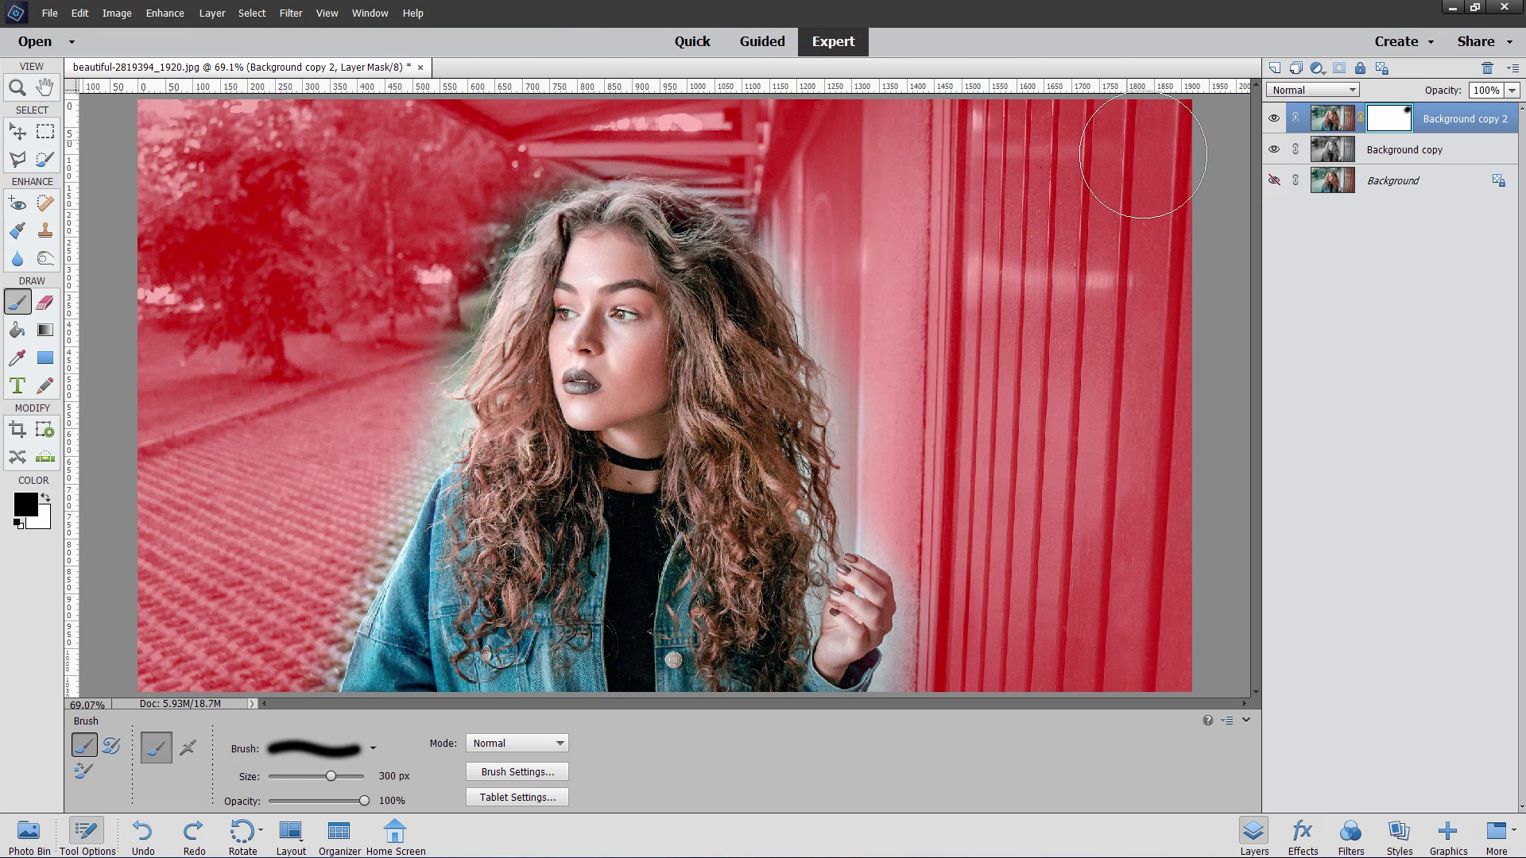
{"action": "left_click", "coordinate": [1085, 616]}
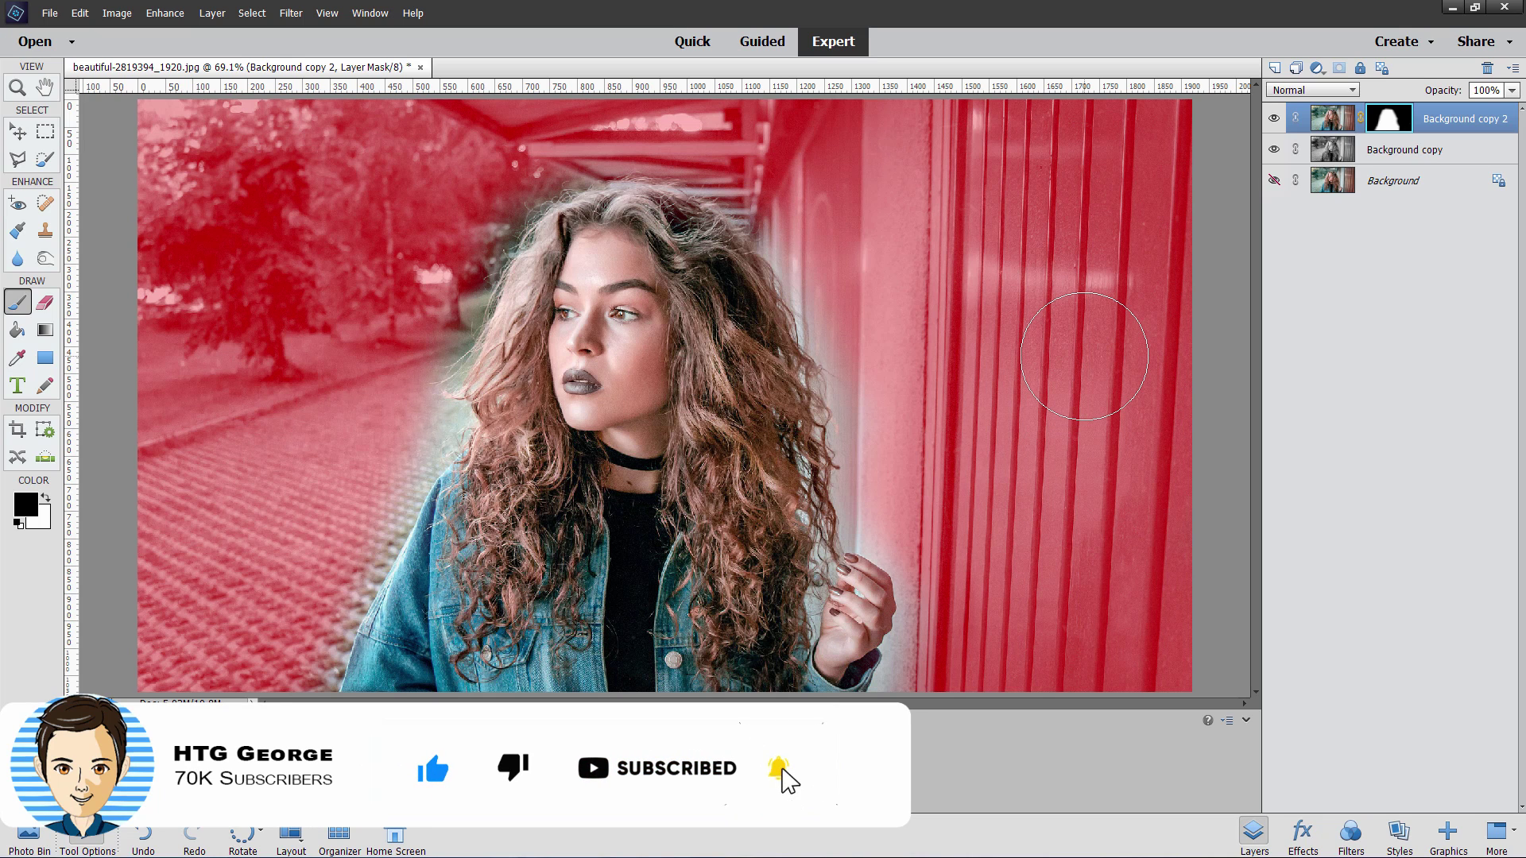
- Select Background copy to show the colour woman against the black-and-white background
{"action": "left_click", "coordinate": [1420, 159]}
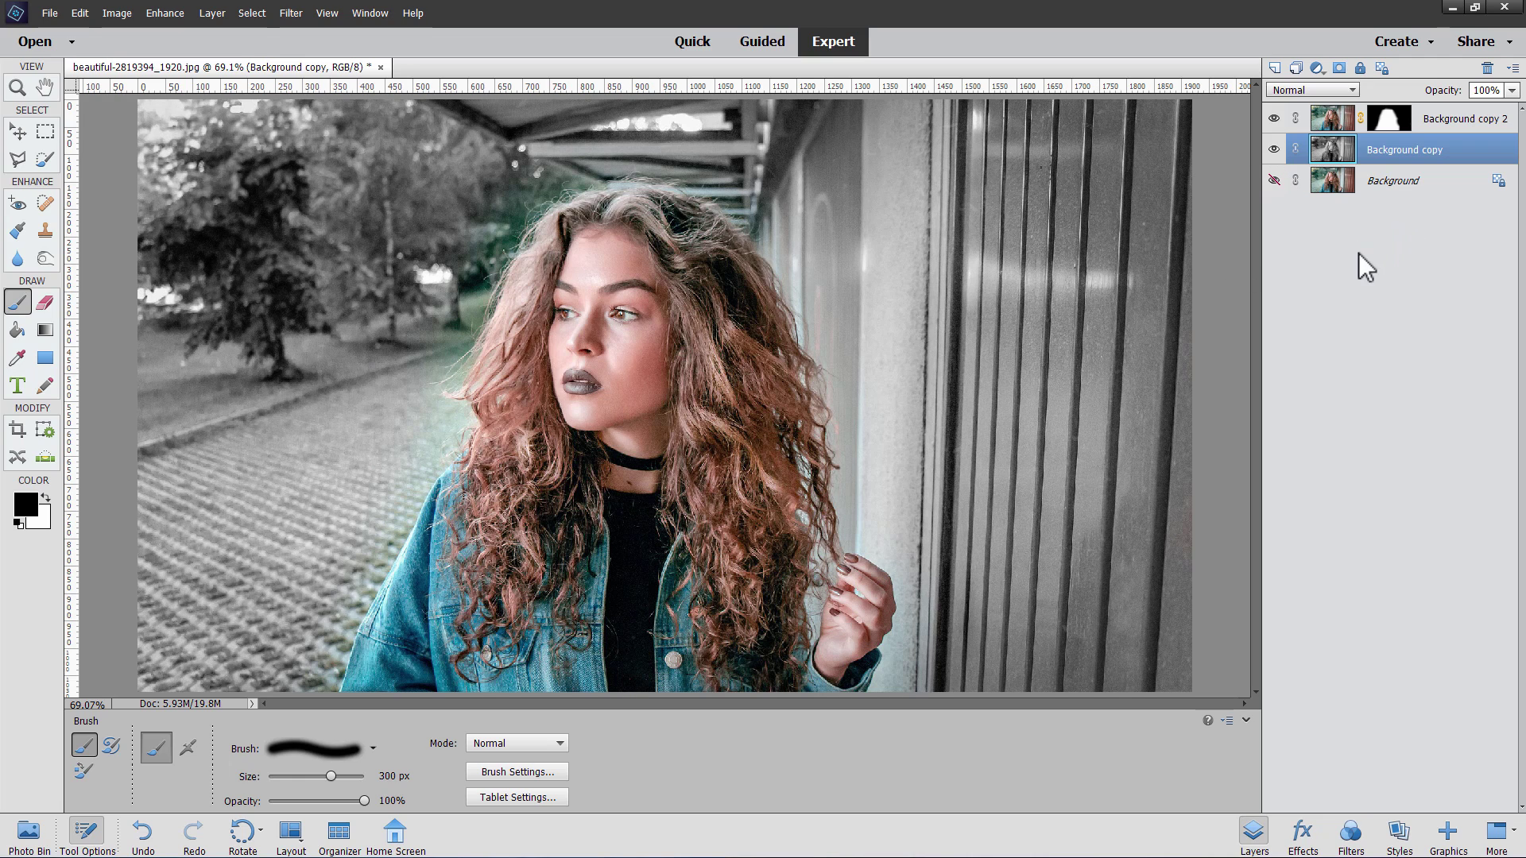
- In mask-only view, paint the faint grey spot near the right edge solid black, then return to the photo
{"action": "left_click", "coordinate": [1389, 125], "text": "alt"}
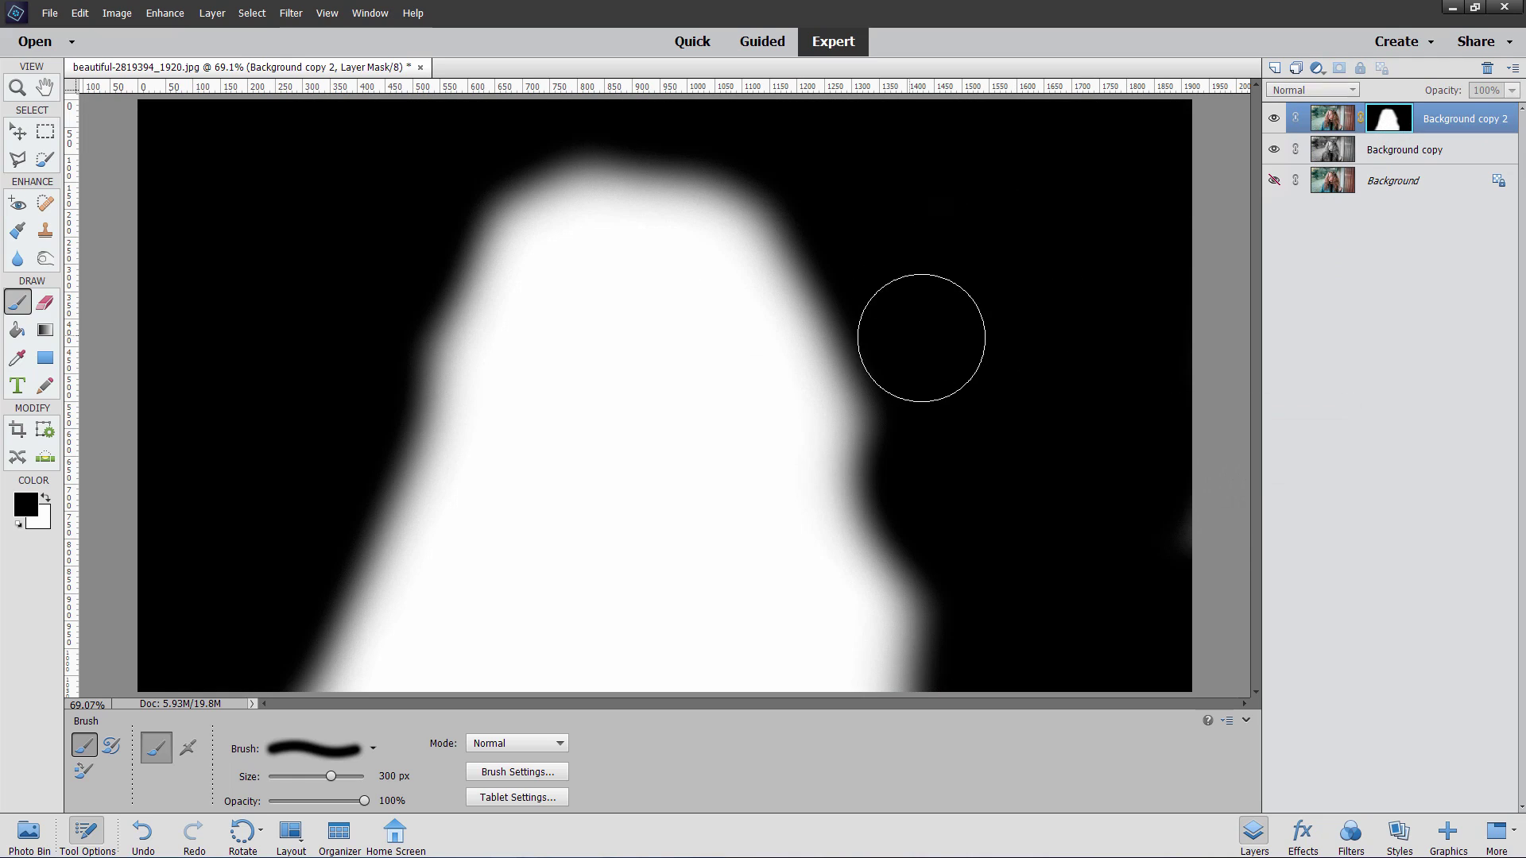
{"action": "left_click_drag", "start_coordinate": [1165, 613], "coordinate": [1177, 563]}
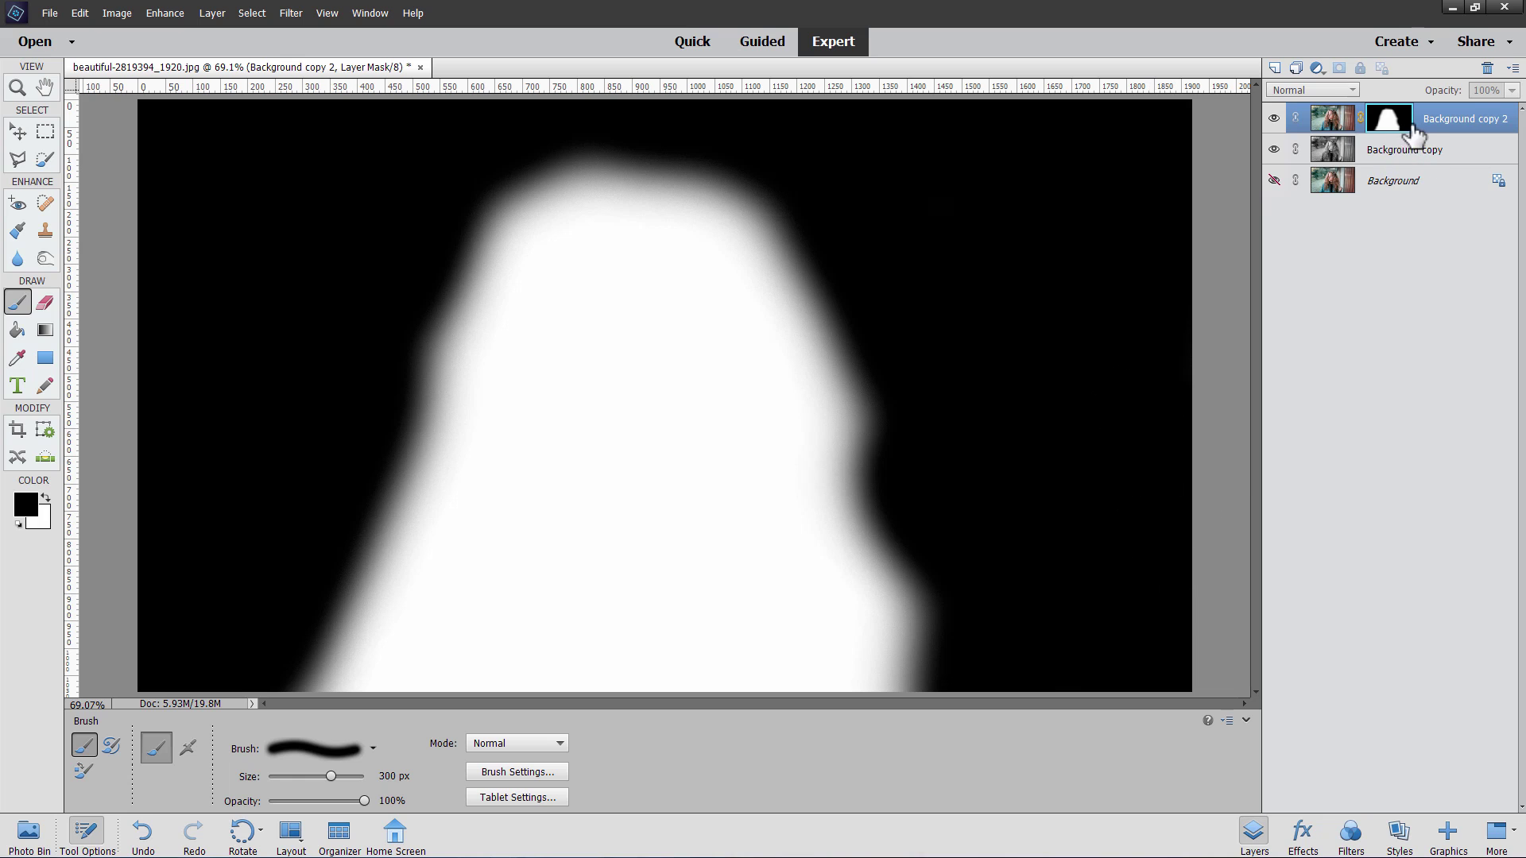
{"action": "left_click", "coordinate": [1329, 124]}
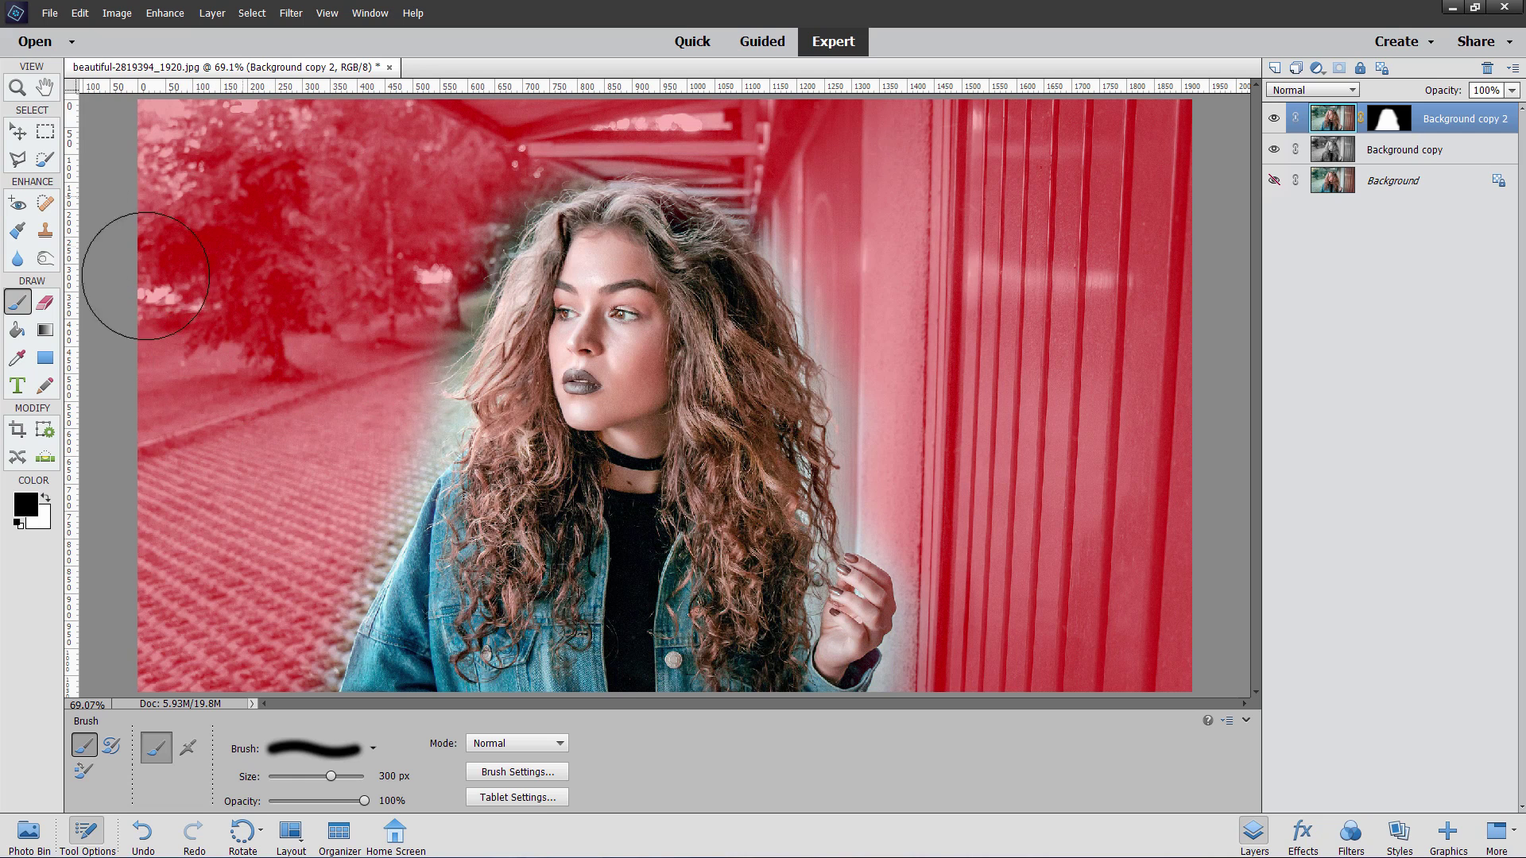
- Select Background copy to review the finished selective-colour portrait without the red overlay
{"action": "left_click", "coordinate": [1482, 152]}
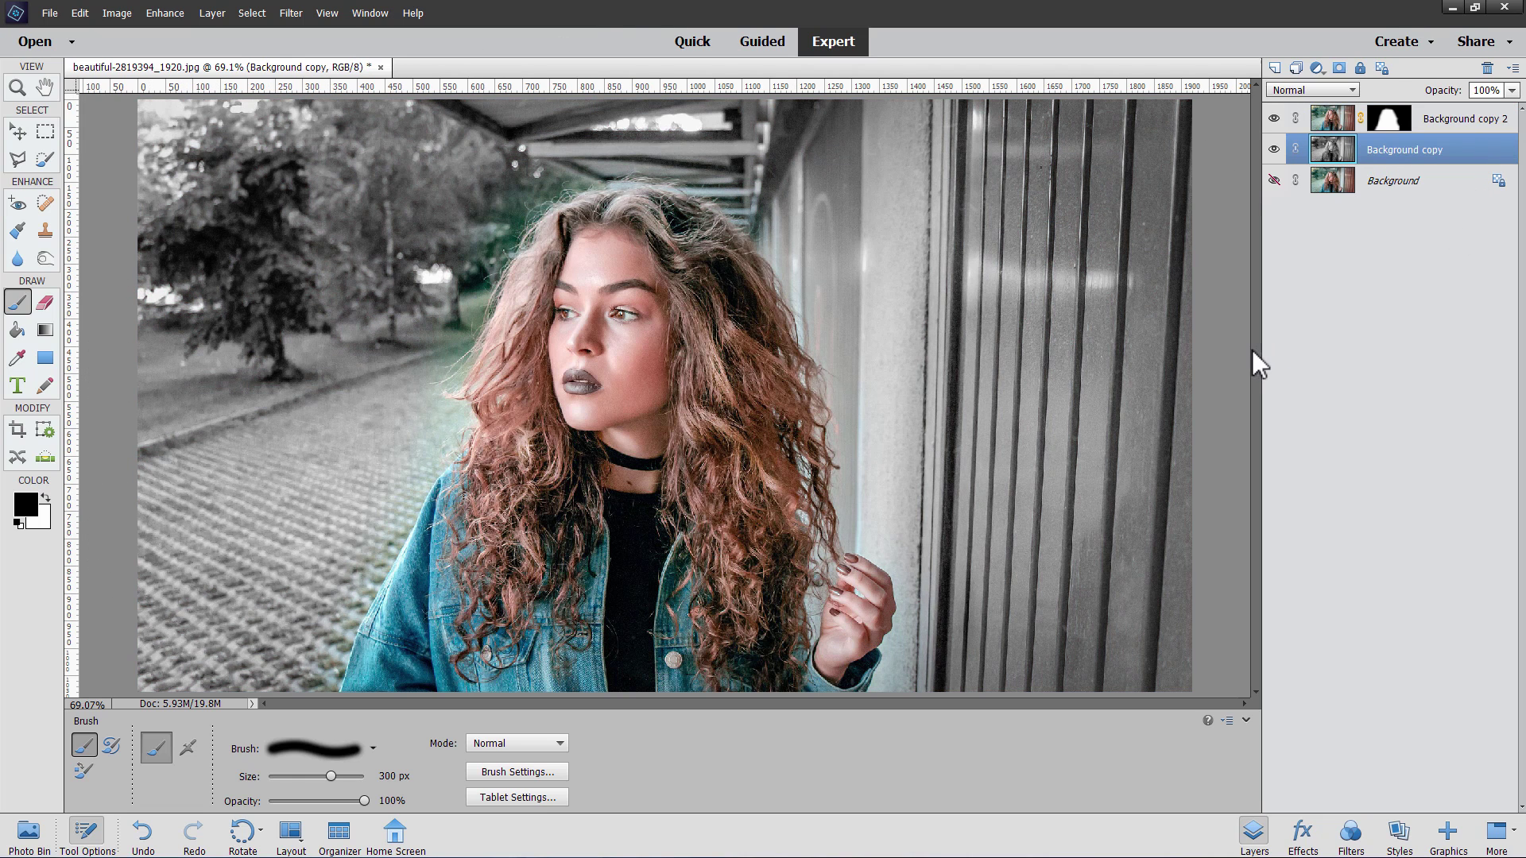